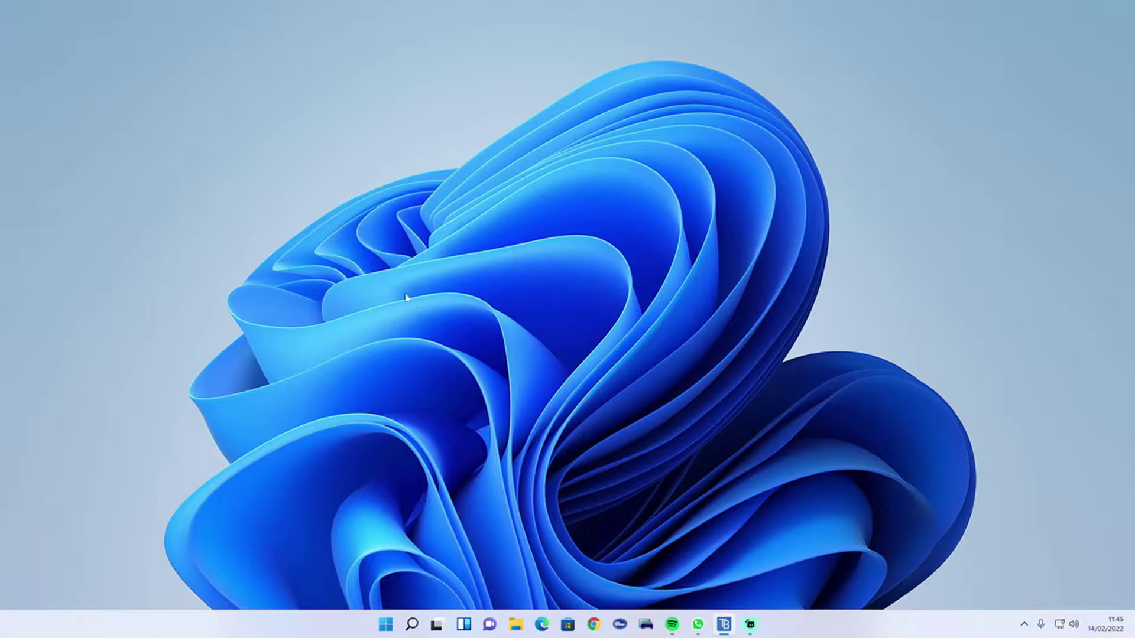
Center the TrucksBook Client window and launch Euro Truck Simulator 2 with Run ETS2.
{"action": "left_click_drag", "start_coordinate": [53, 260], "coordinate": [545, 264]}
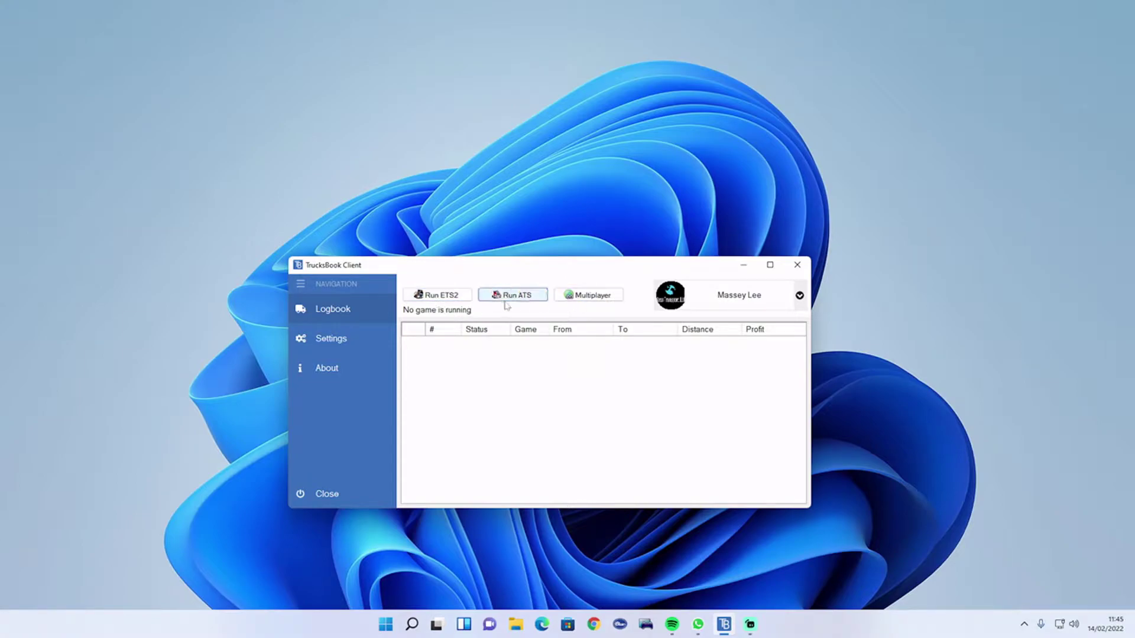
{"action": "left_click", "coordinate": [453, 296]}
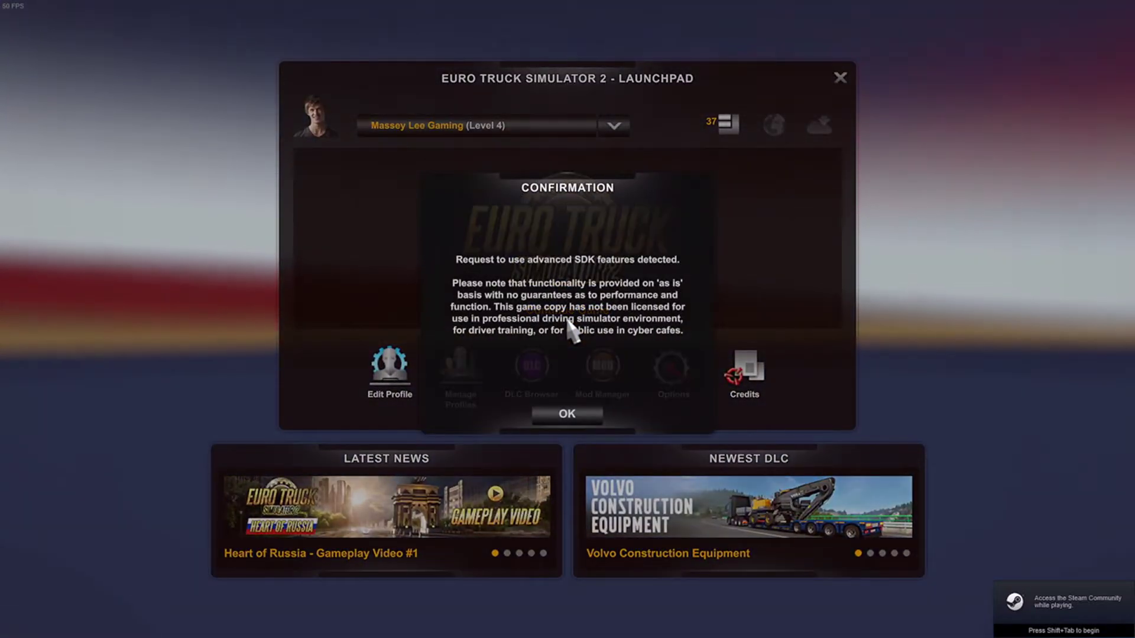
Accept the ETS2 advanced SDK features notice, then quit the game from the launchpad.
{"action": "left_click", "coordinate": [571, 415]}
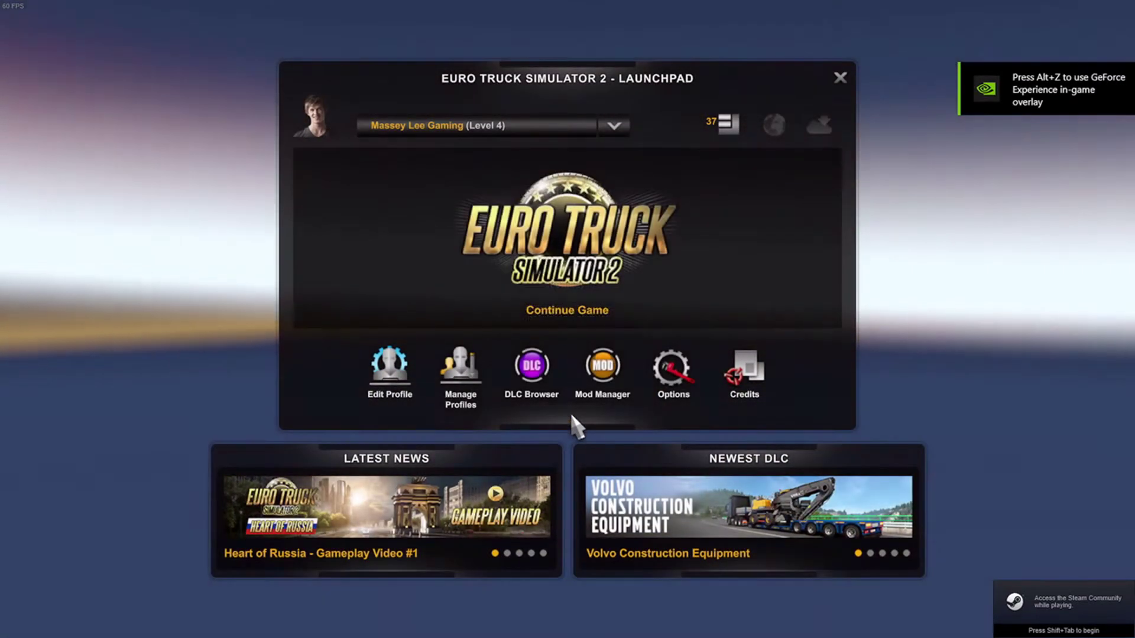
{"action": "left_click", "coordinate": [398, 373]}
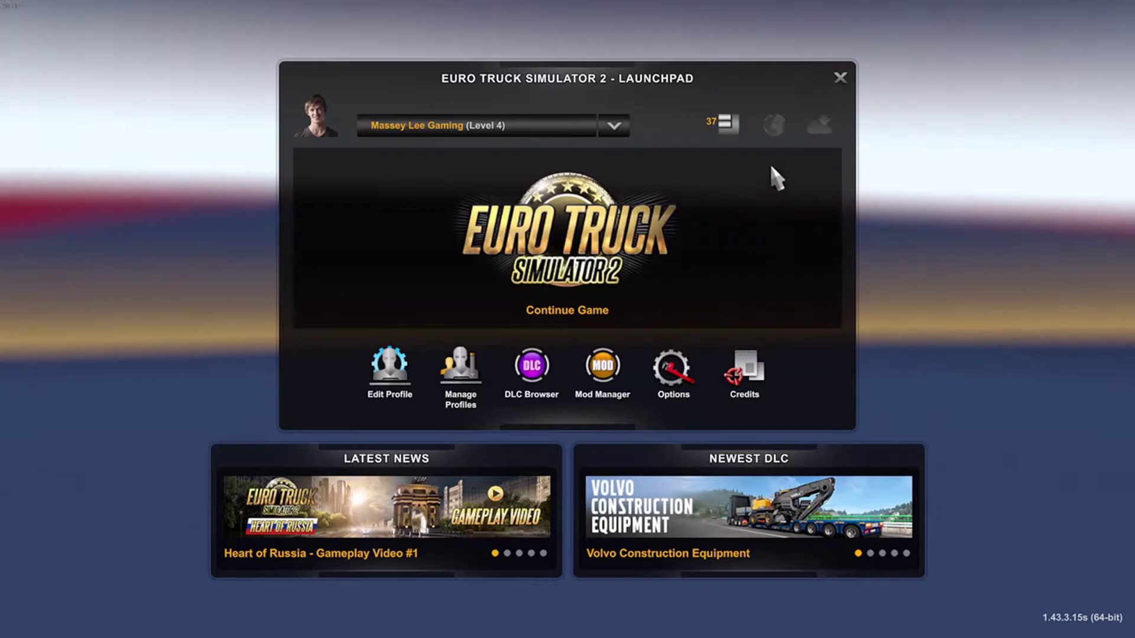
{"action": "left_click", "coordinate": [840, 78]}
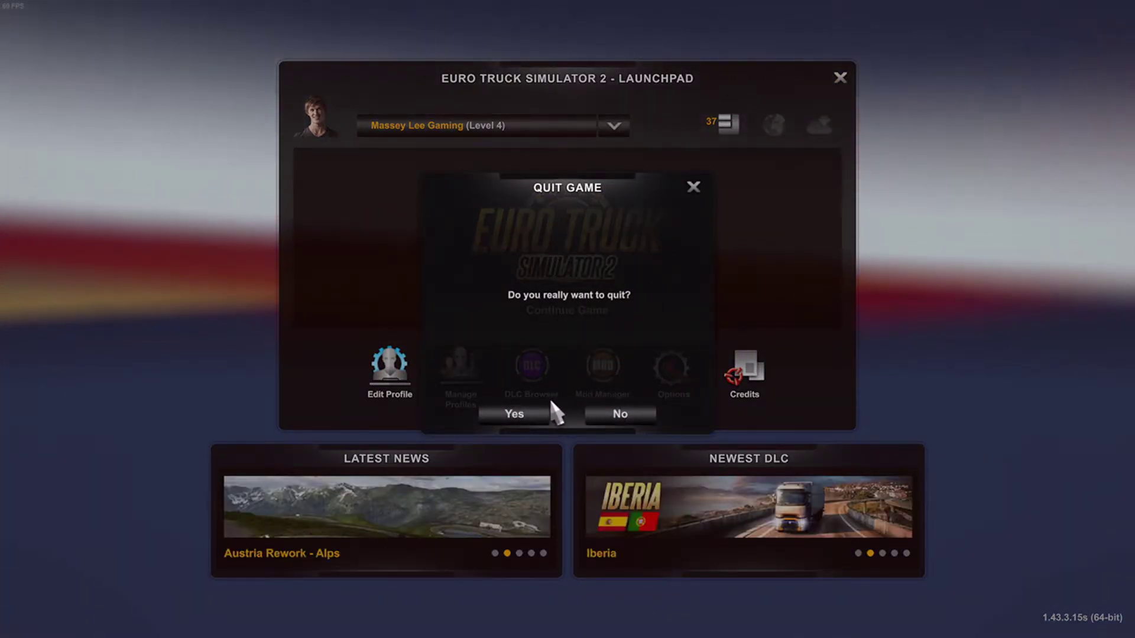
{"action": "left_click", "coordinate": [535, 412]}
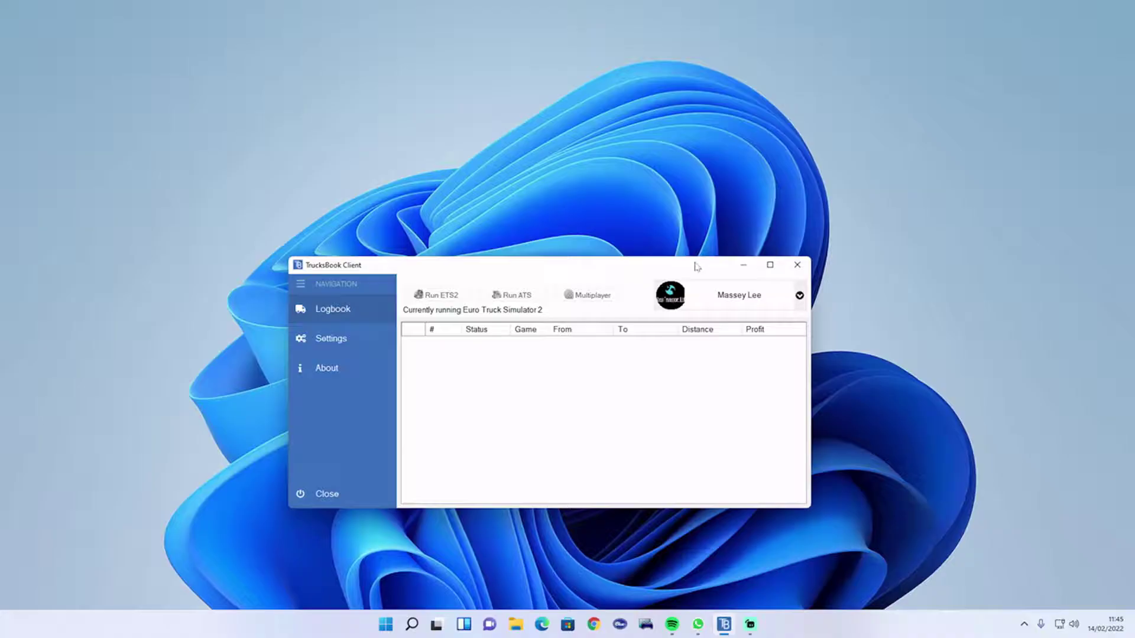
Open the client's Settings on the Euro Truck Simulator 2 tab and browse for a new game path.
{"action": "left_click_drag", "start_coordinate": [672, 275], "coordinate": [707, 278]}
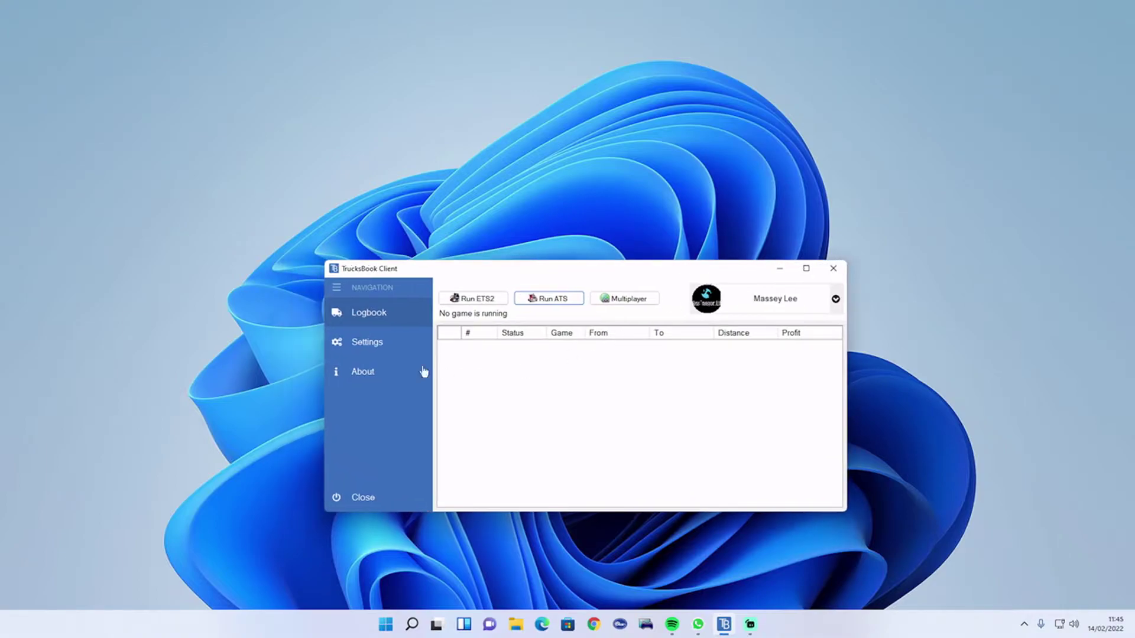
{"action": "left_click", "coordinate": [363, 340]}
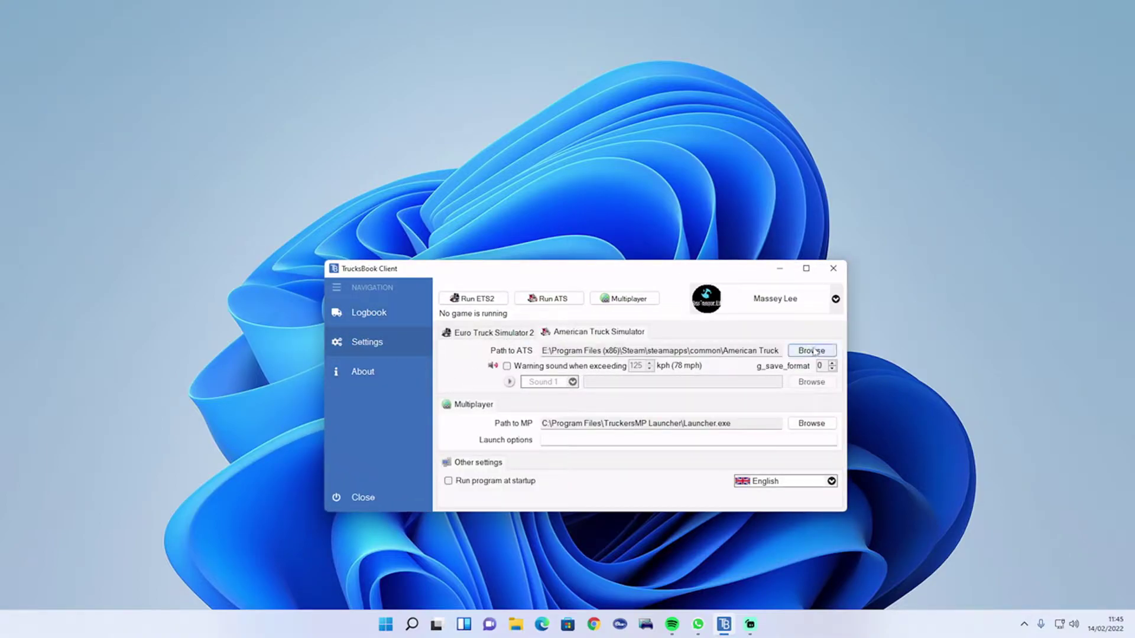
{"action": "left_click", "coordinate": [515, 332]}
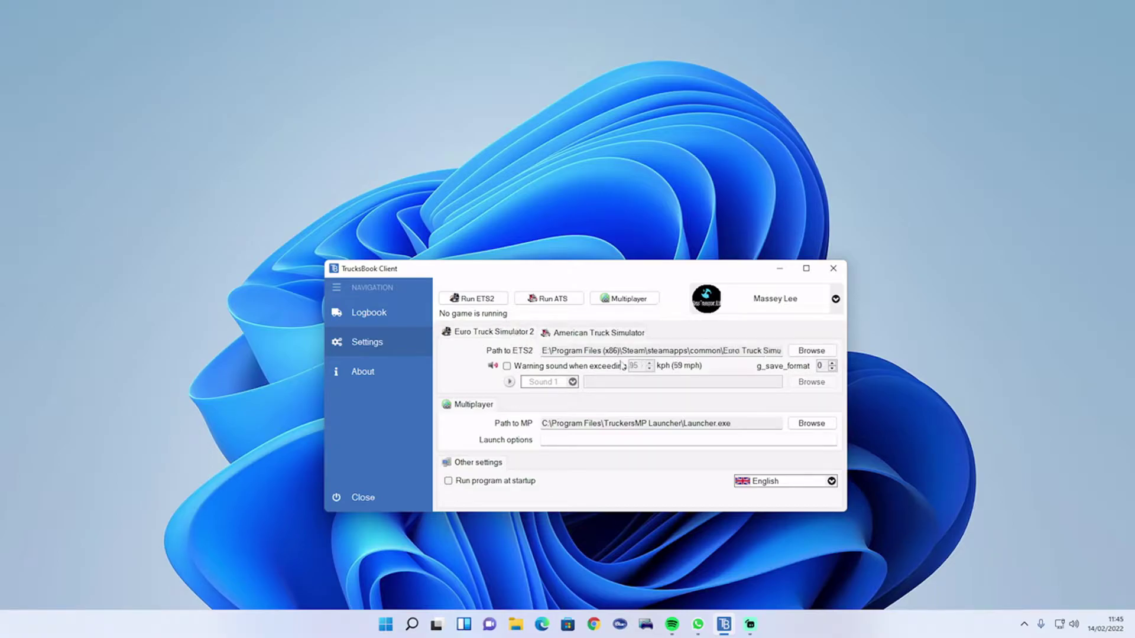
{"action": "left_click", "coordinate": [815, 354]}
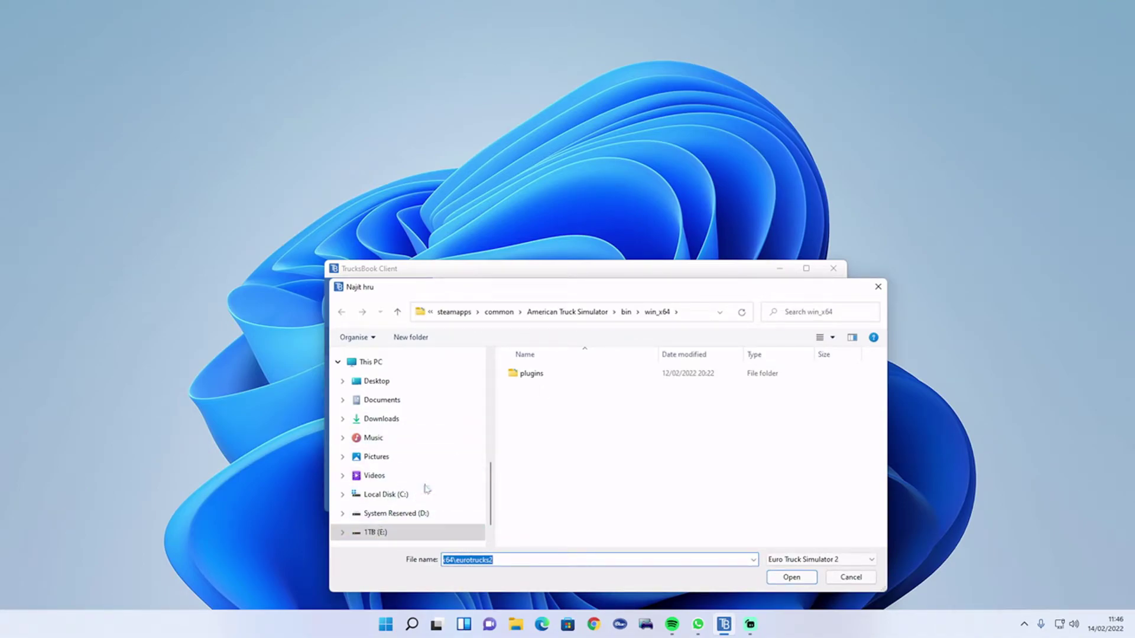
Navigate to E:\Program Files (x86)\Steam\steamapps\common\Euro Truck Simulator 2\bin\win_x64 and select eurotrucks2.
{"action": "left_click", "coordinate": [405, 535]}
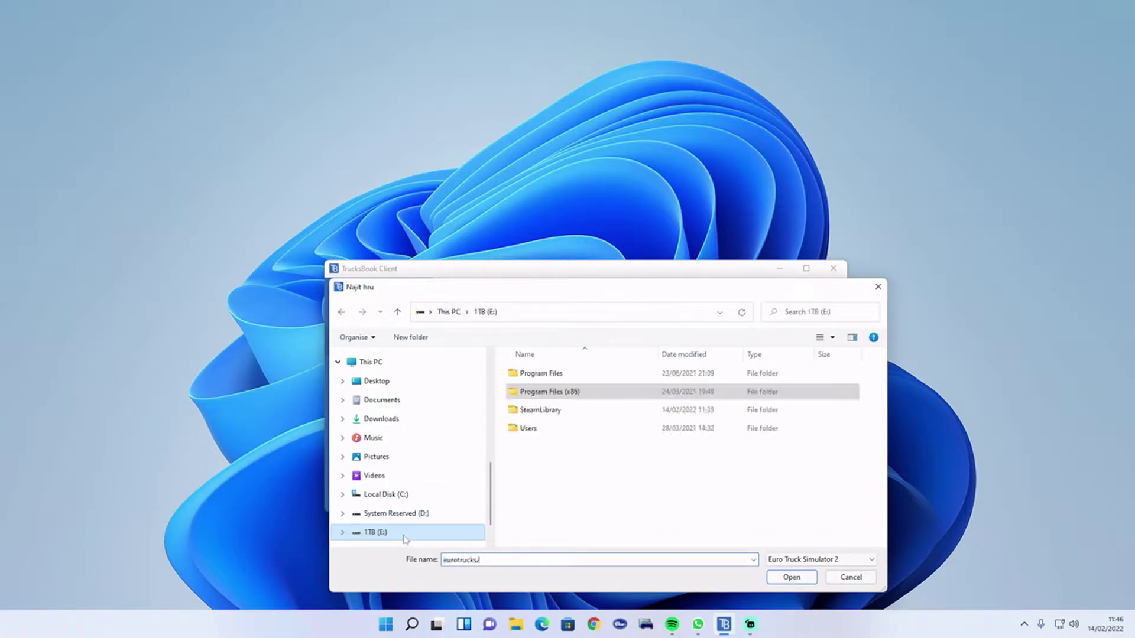
{"action": "double_click", "coordinate": [559, 393]}
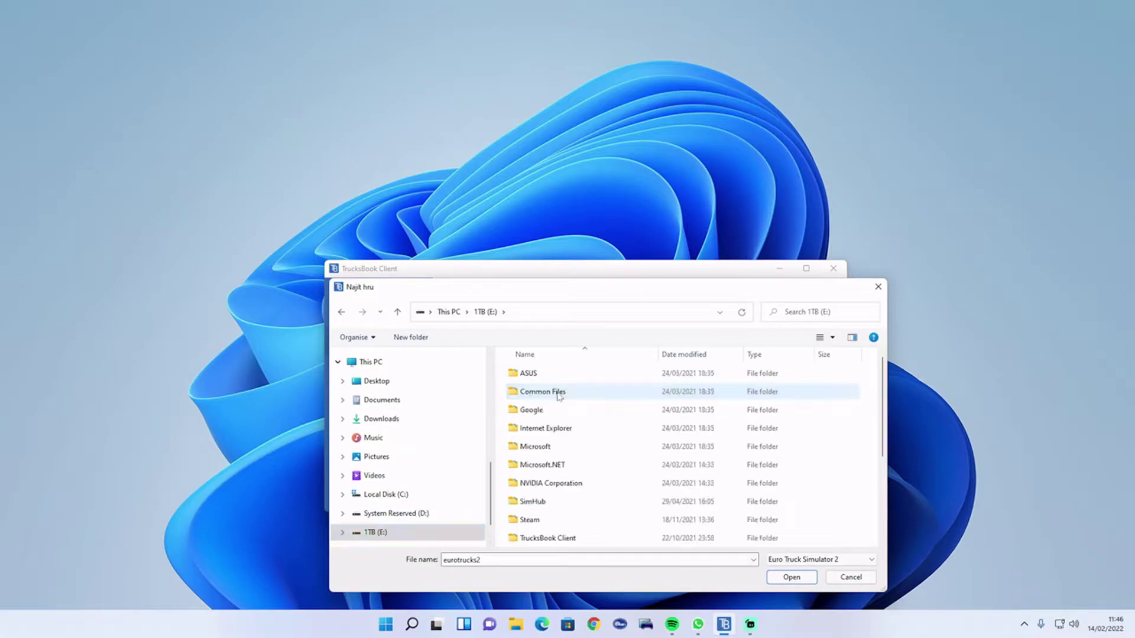
{"action": "scroll", "coordinate": [531, 424], "scroll_direction": "down", "scroll_amount": 3}
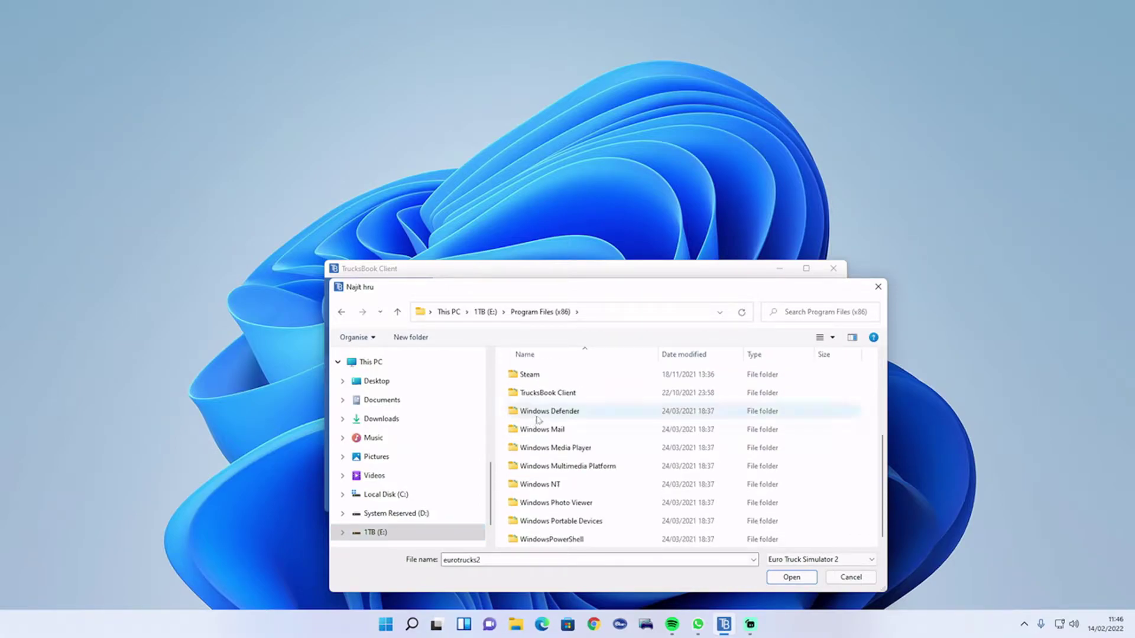
{"action": "double_click", "coordinate": [532, 375]}
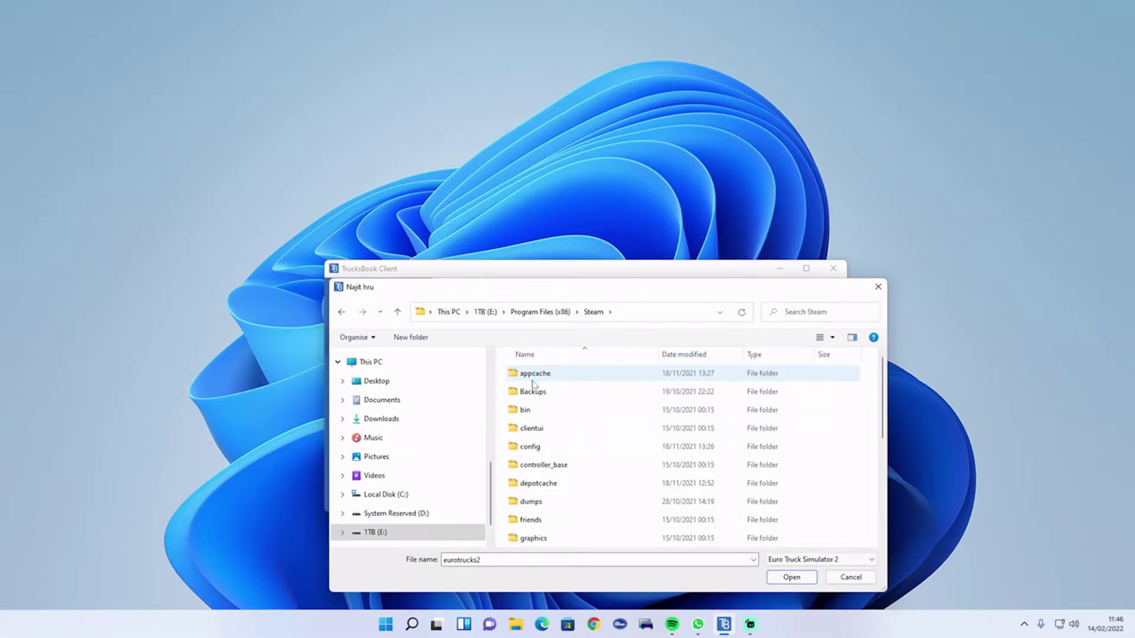
{"action": "scroll", "coordinate": [535, 387], "scroll_direction": "down", "scroll_amount": 3}
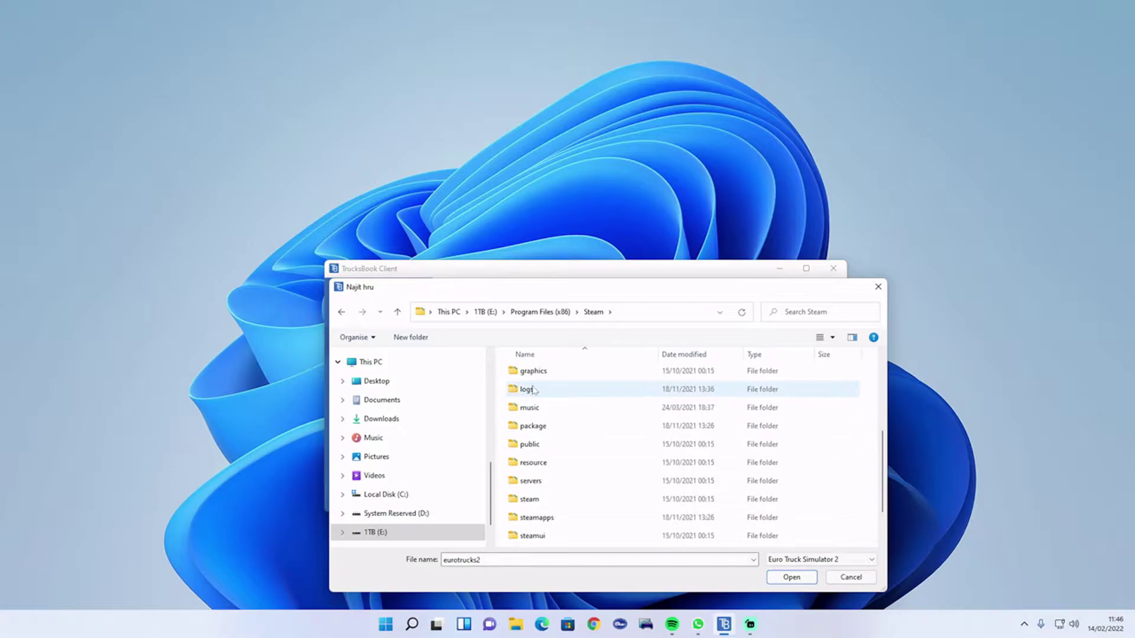
{"action": "double_click", "coordinate": [535, 518]}
{"action": "double_click", "coordinate": [538, 374]}
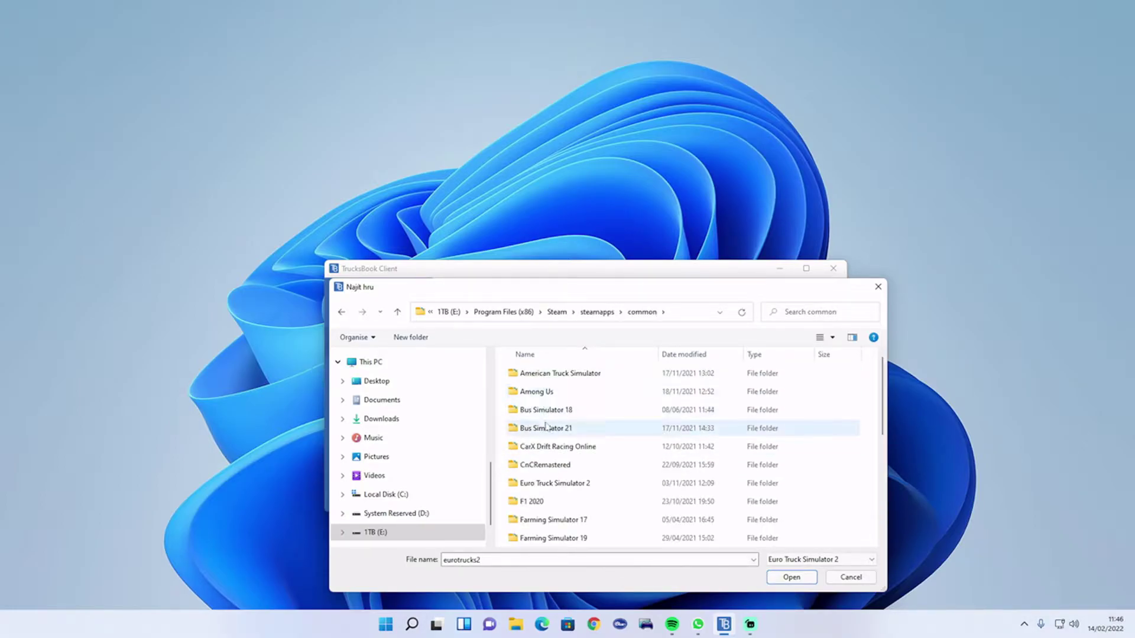
{"action": "double_click", "coordinate": [547, 483]}
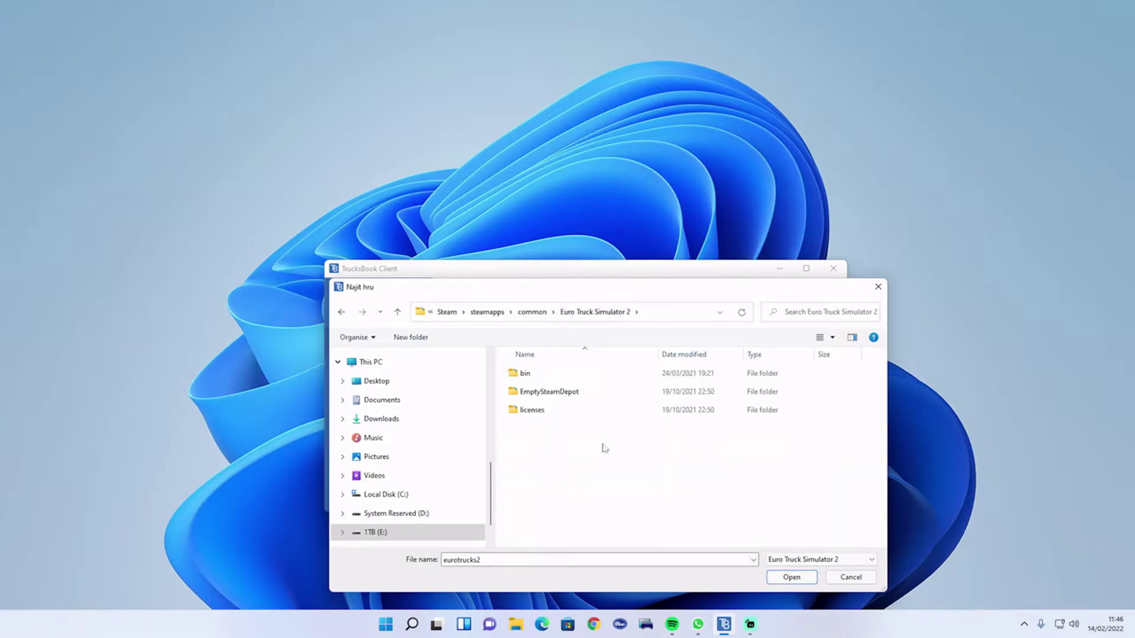
{"action": "double_click", "coordinate": [550, 377]}
{"action": "double_click", "coordinate": [551, 381]}
{"action": "left_click", "coordinate": [548, 394]}
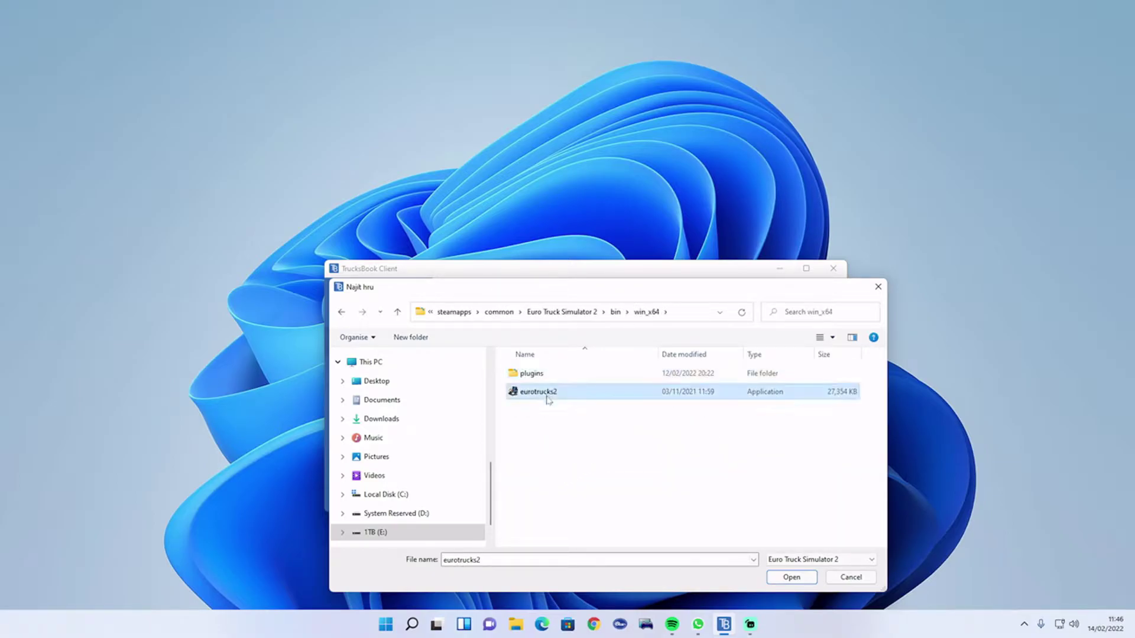
Confirm eurotrucks2 as the ETS2 game path and return to the Logbook page.
{"action": "left_click", "coordinate": [792, 577]}
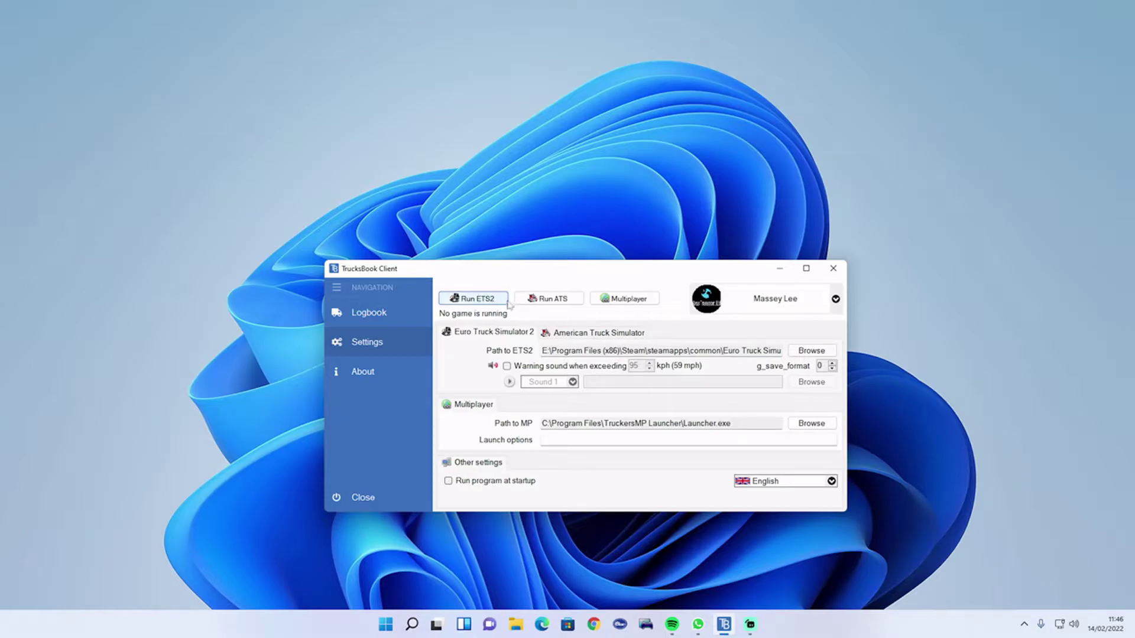
{"action": "left_click", "coordinate": [395, 314]}
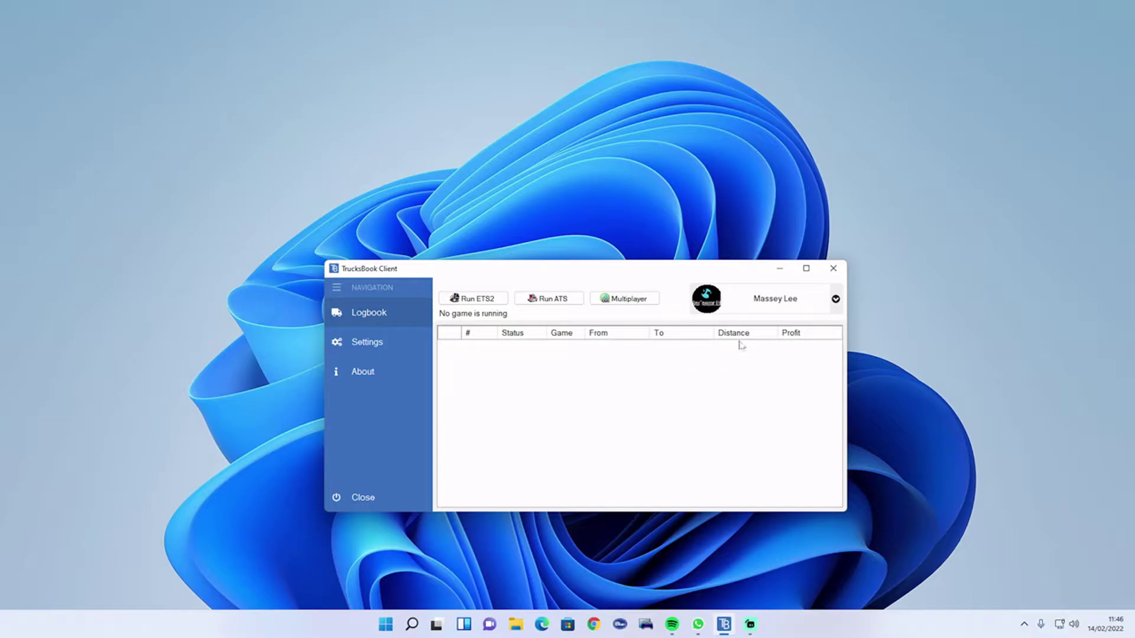
Close TrucksBook Client and open File Explorer at Quick access with Win+E.
{"action": "left_click", "coordinate": [780, 269]}
{"action": "key", "text": "super+e"}
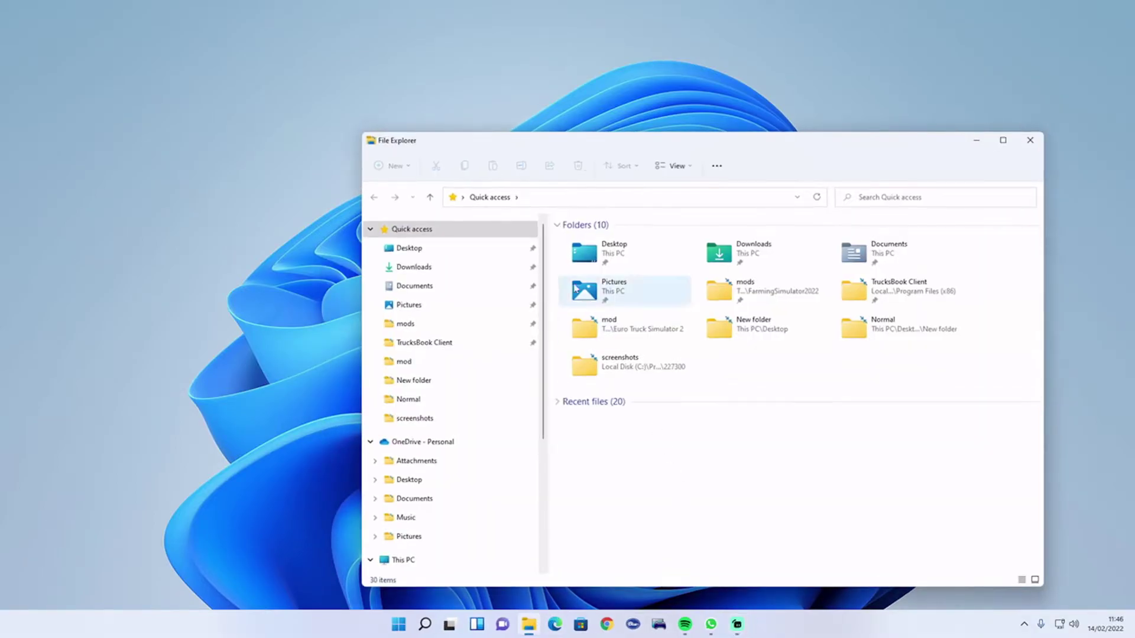
{"action": "left_click_drag", "start_coordinate": [560, 142], "coordinate": [458, 81]}
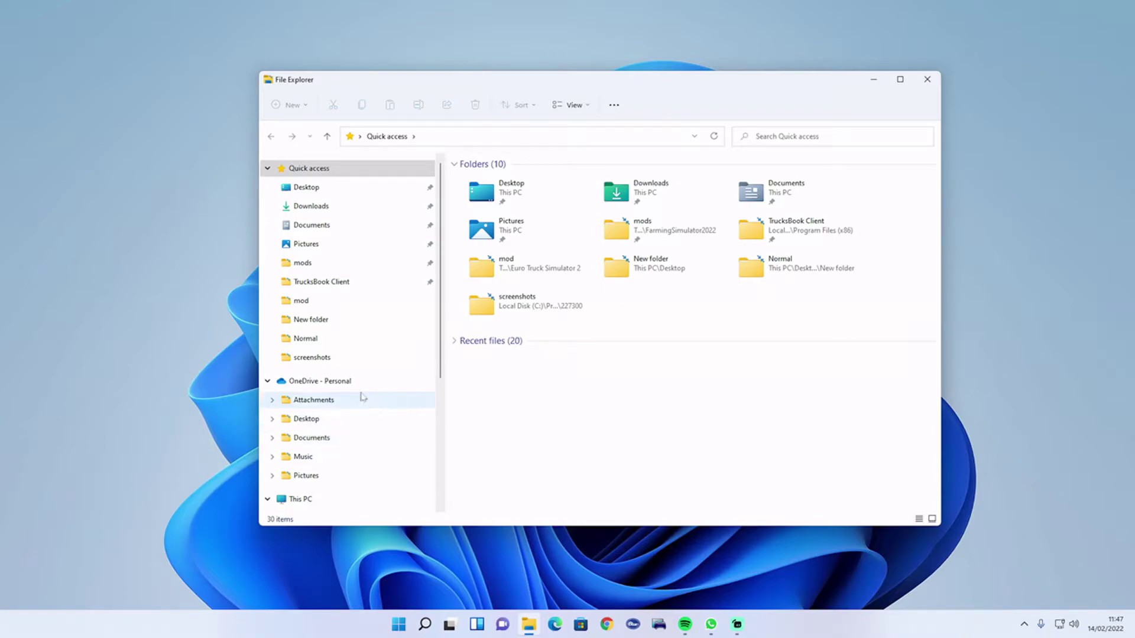
Open the TrucksBook Client folder and select the TBcleaner application at the bottom.
{"action": "left_click", "coordinate": [351, 286]}
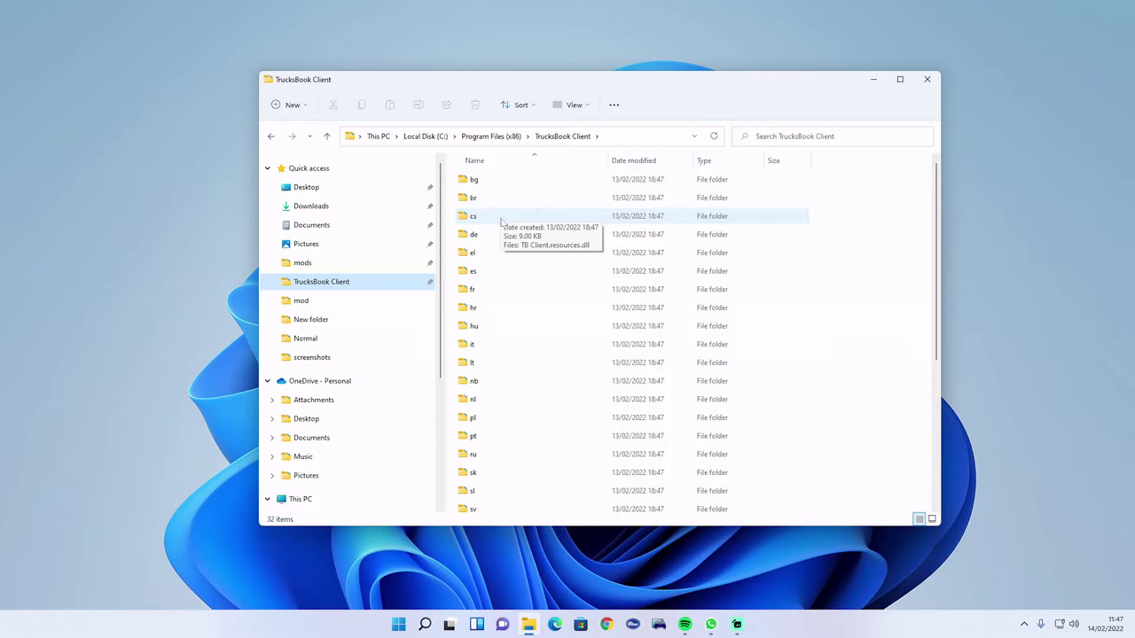
{"action": "scroll", "coordinate": [546, 358], "scroll_direction": "down", "scroll_amount": 5}
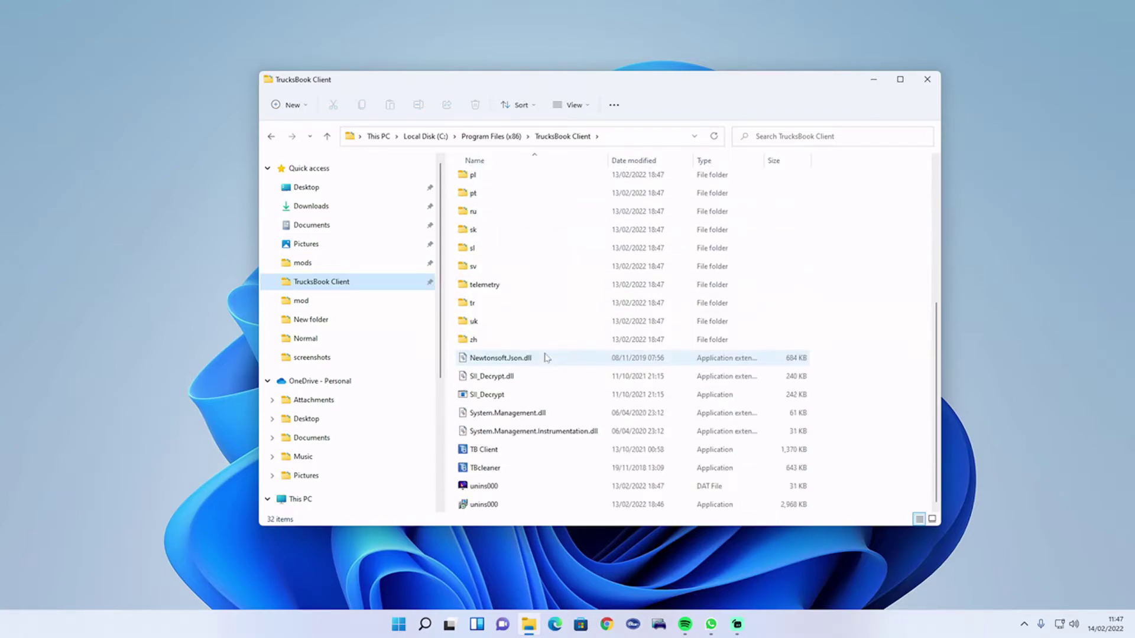
{"action": "left_click", "coordinate": [534, 470]}
Launch TBcleaner and arrange it and the folder window so both are visible.
{"action": "double_click", "coordinate": [534, 470]}
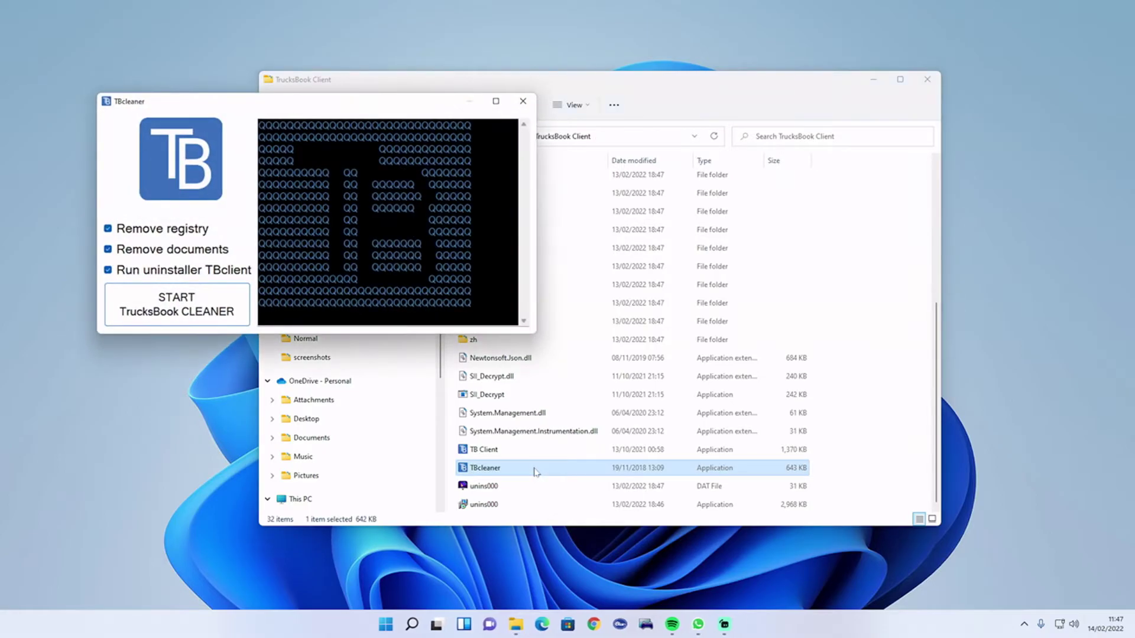
{"action": "left_click_drag", "start_coordinate": [360, 107], "coordinate": [568, 143]}
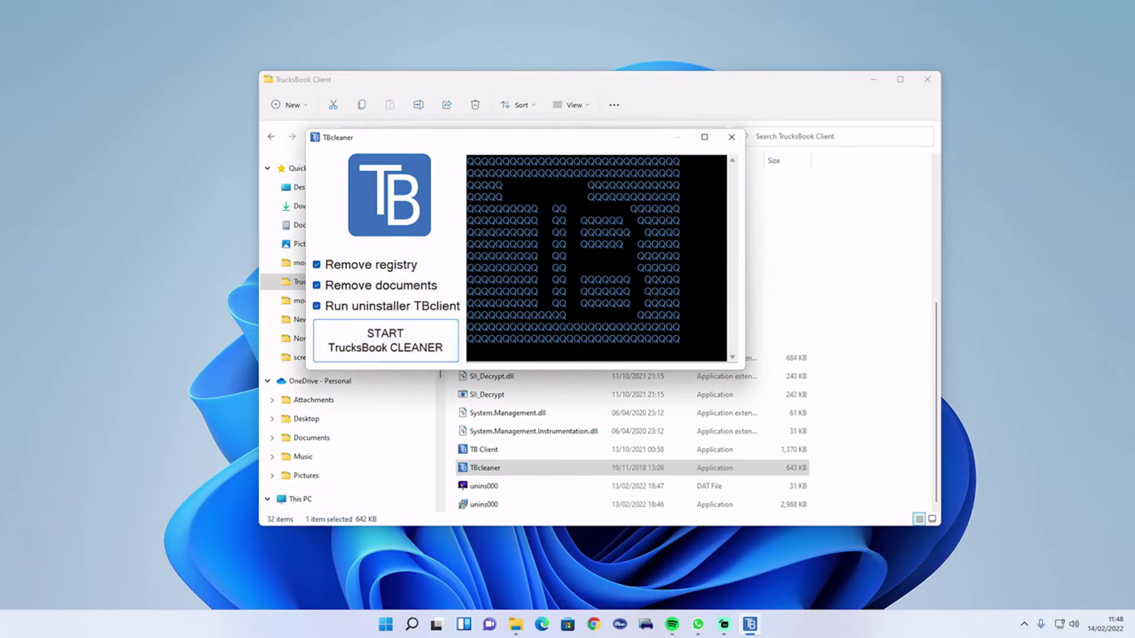
{"action": "left_click_drag", "start_coordinate": [580, 144], "coordinate": [618, 189]}
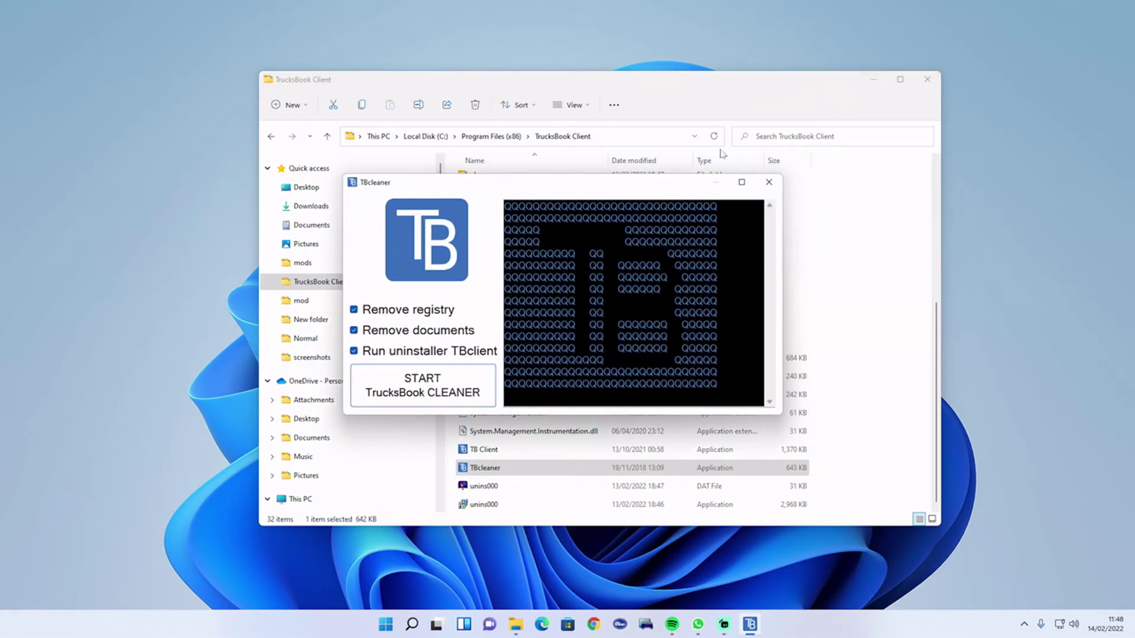
{"action": "left_click_drag", "start_coordinate": [711, 73], "coordinate": [898, 32]}
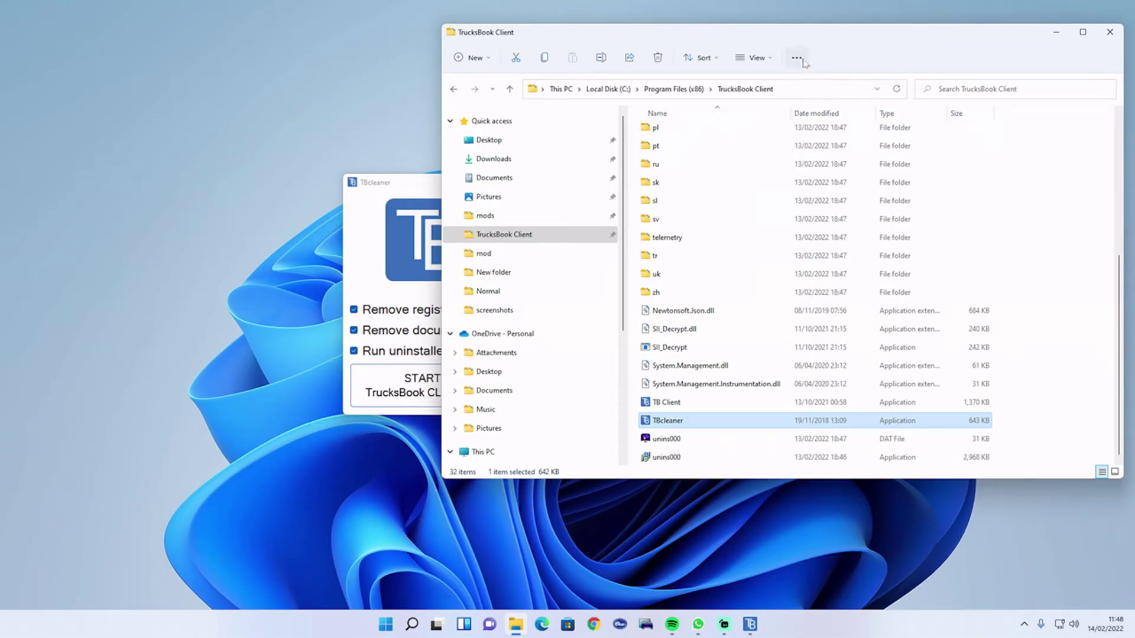
{"action": "mouse_move", "coordinate": [811, 34]}
{"action": "left_mouse_down"}
{"action": "mouse_move", "coordinate": [827, 19]}
{"action": "mouse_move", "coordinate": [811, 18]}
{"action": "left_mouse_up"}
{"action": "left_click", "coordinate": [397, 201]}
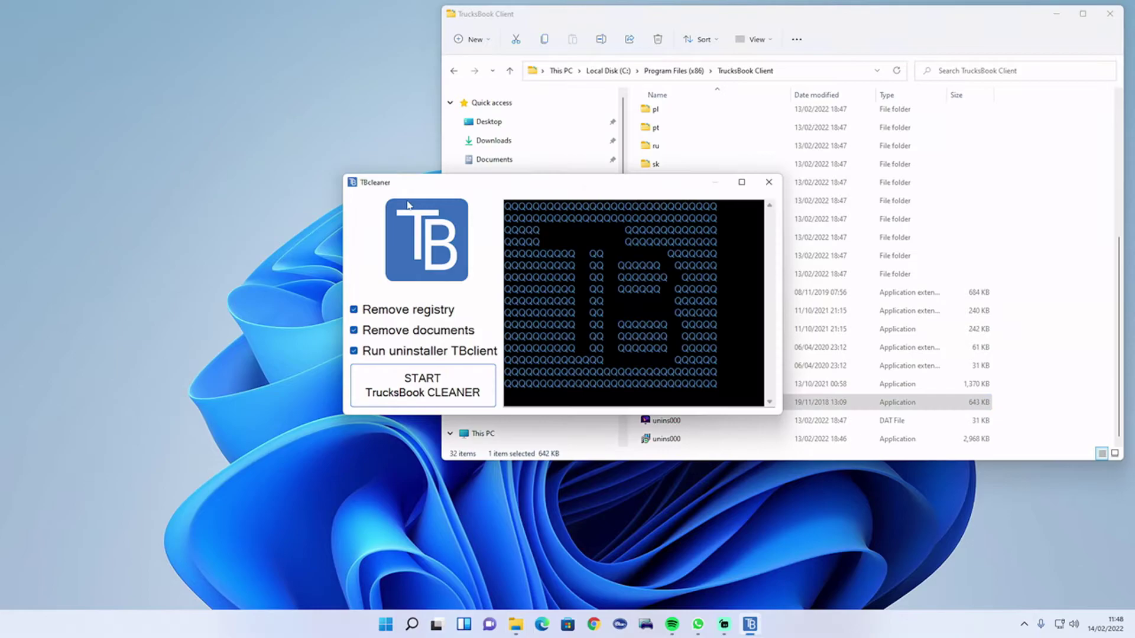
{"action": "left_click_drag", "start_coordinate": [430, 187], "coordinate": [273, 232]}
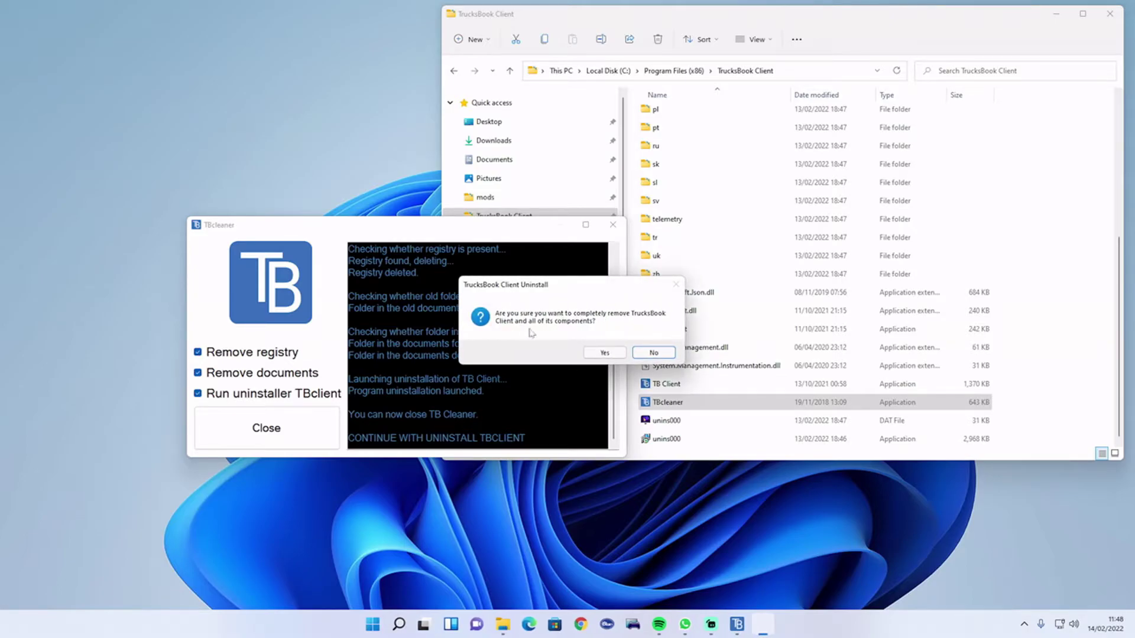
Confirm complete removal of TrucksBook Client, dismiss the completion message, and close TBcleaner and Explorer.
{"action": "left_click", "coordinate": [601, 352]}
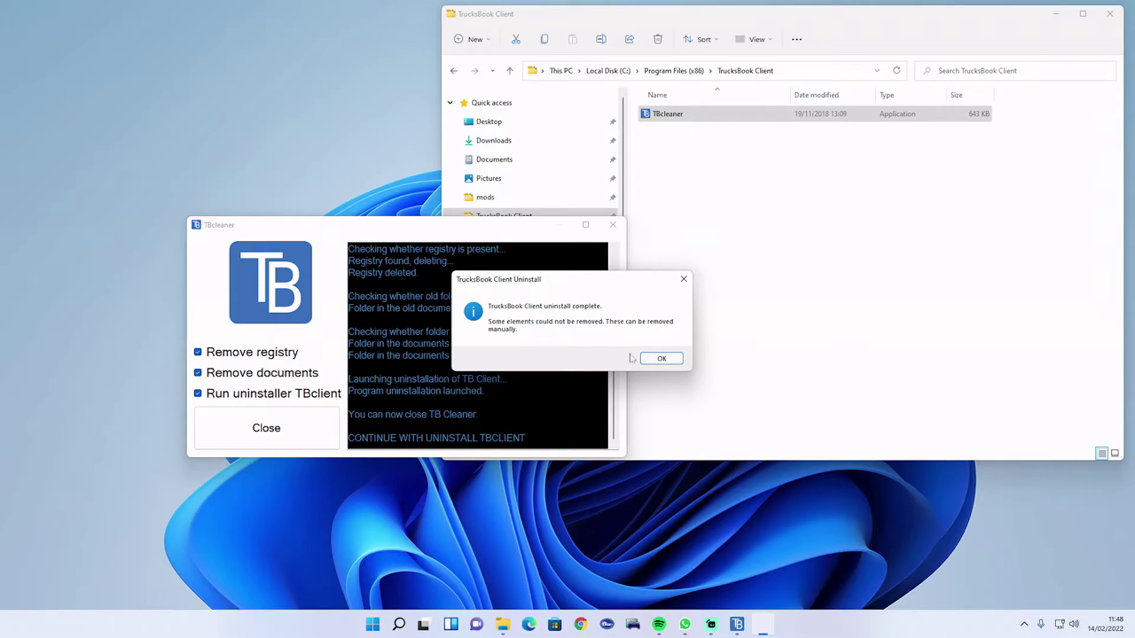
{"action": "left_click", "coordinate": [659, 359]}
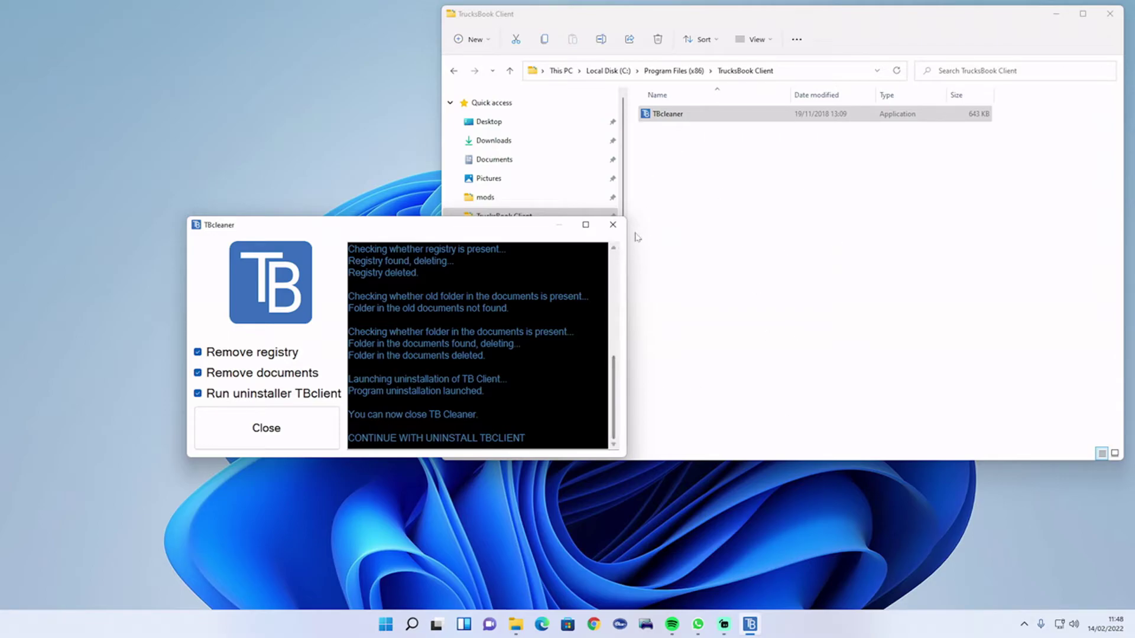
{"action": "left_click", "coordinate": [613, 224]}
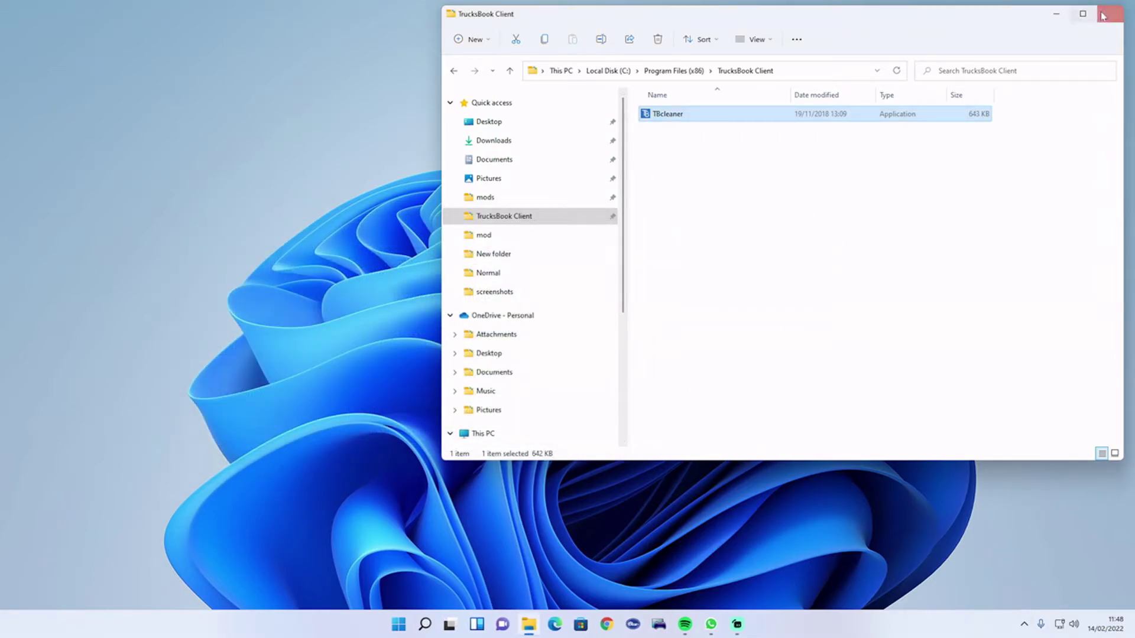
{"action": "left_click", "coordinate": [1110, 13]}
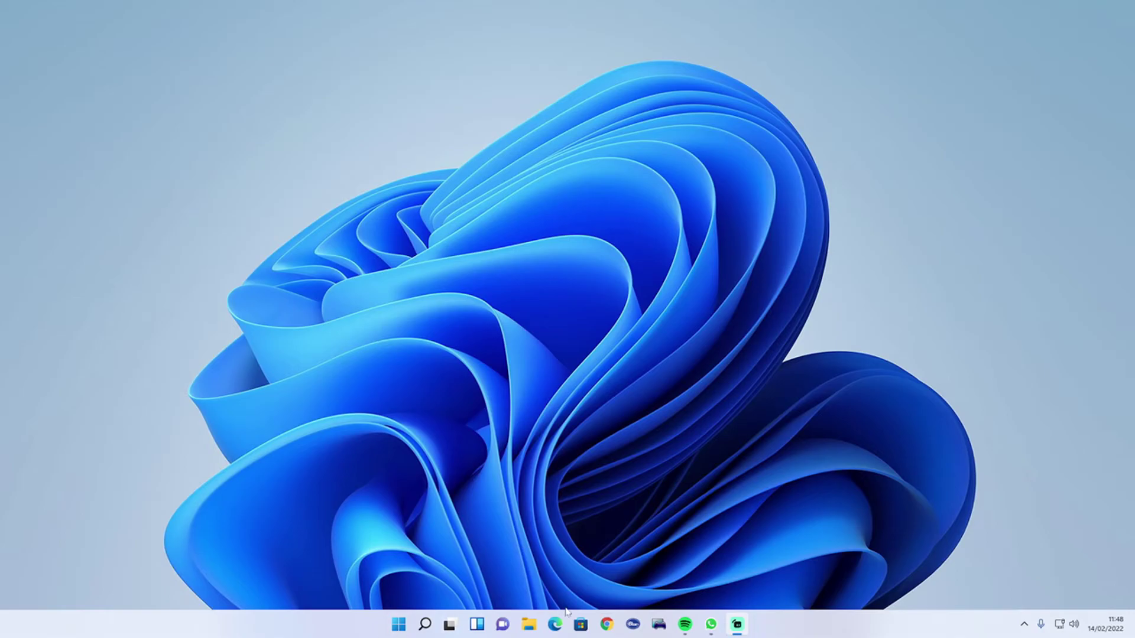
Open Chrome and go to the TrucksBook main page by entering 'truck' in the address bar.
{"action": "left_click", "coordinate": [606, 624]}
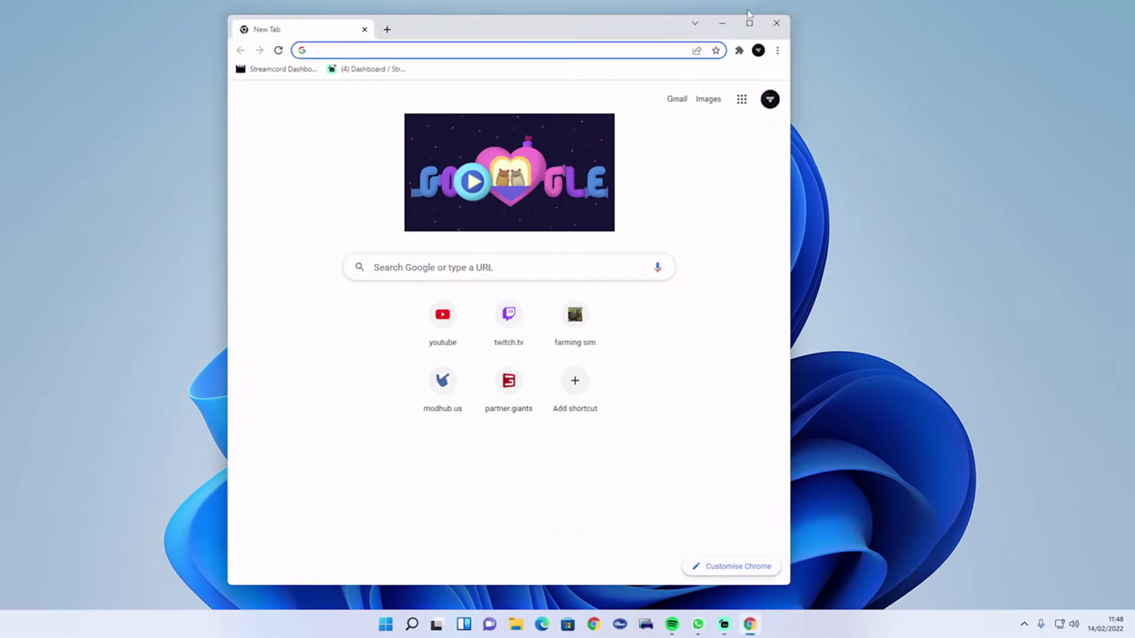
{"action": "left_click", "coordinate": [749, 23]}
{"action": "type", "text": "t"}
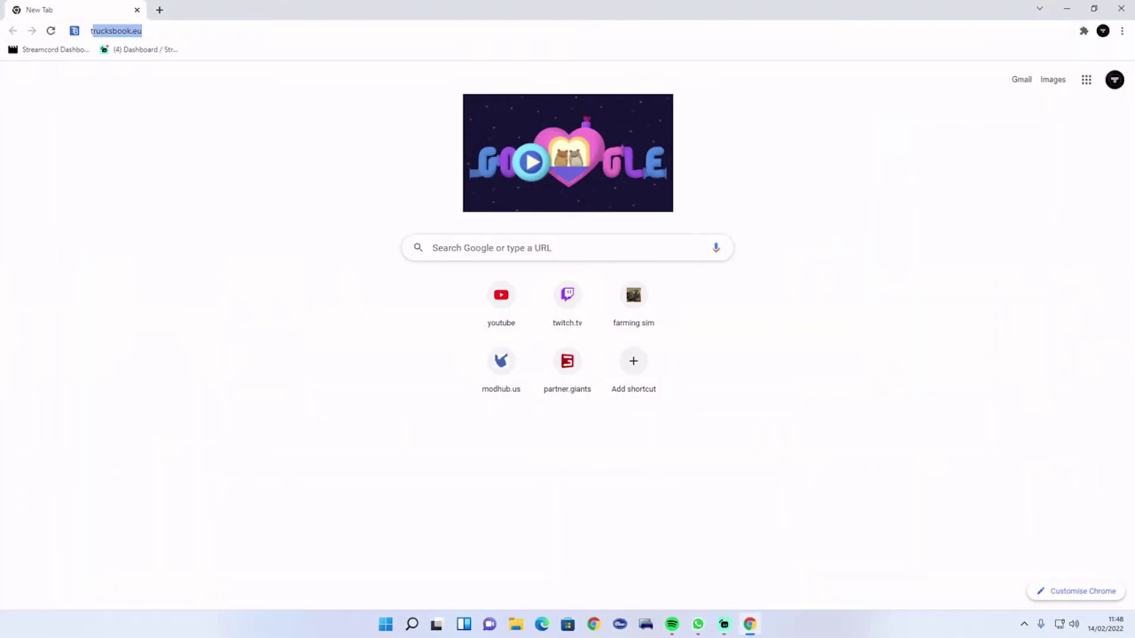
{"action": "type", "text": "ruck"}
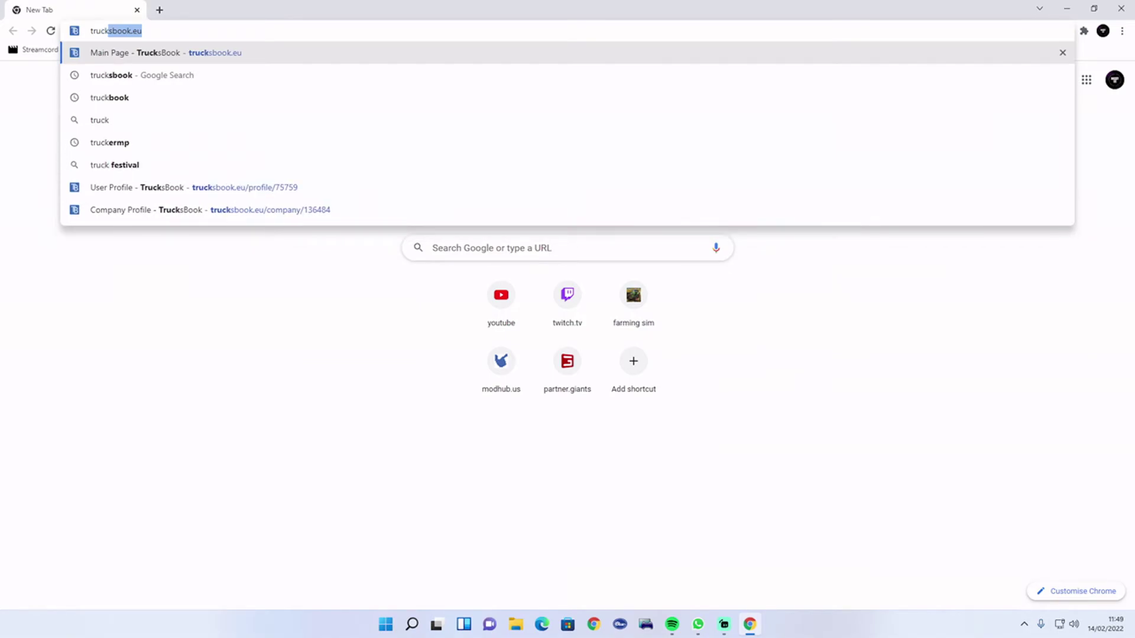
{"action": "key", "text": "Return"}
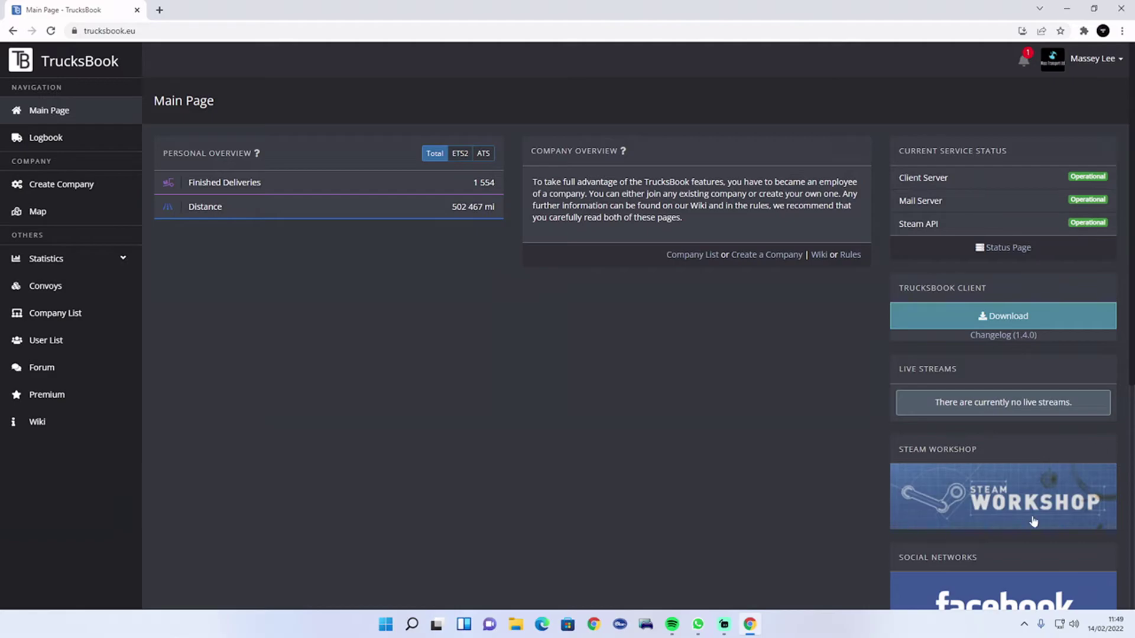
Download the TrucksBook Client 1.4.0 zip past the full-page ad and open it from the download shelf.
{"action": "left_click", "coordinate": [967, 319]}
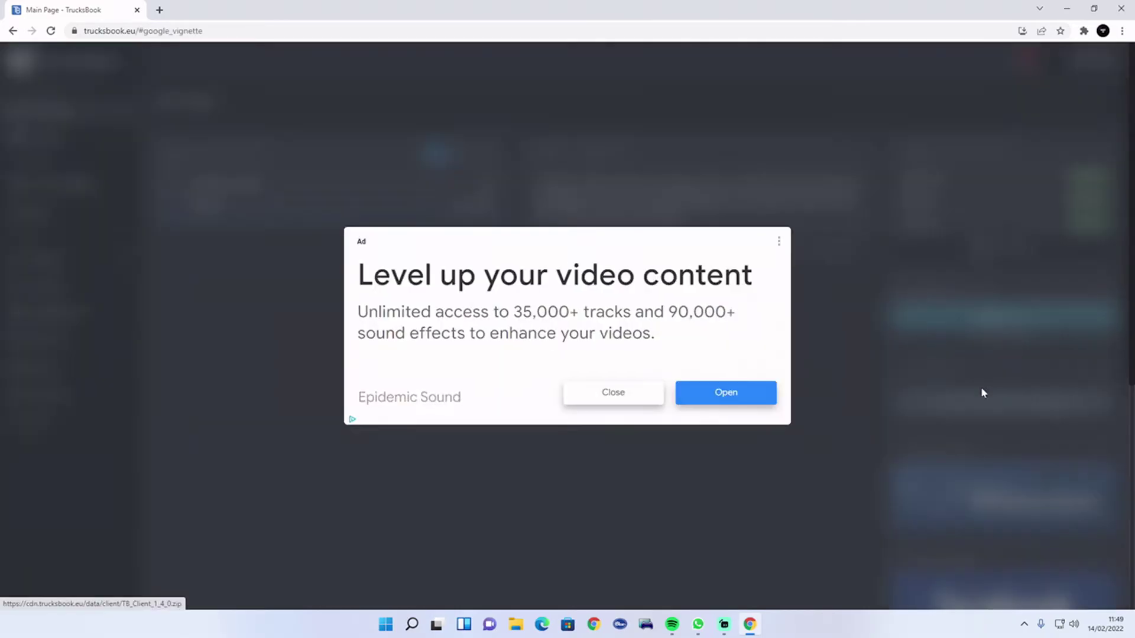
{"action": "left_click", "coordinate": [647, 391]}
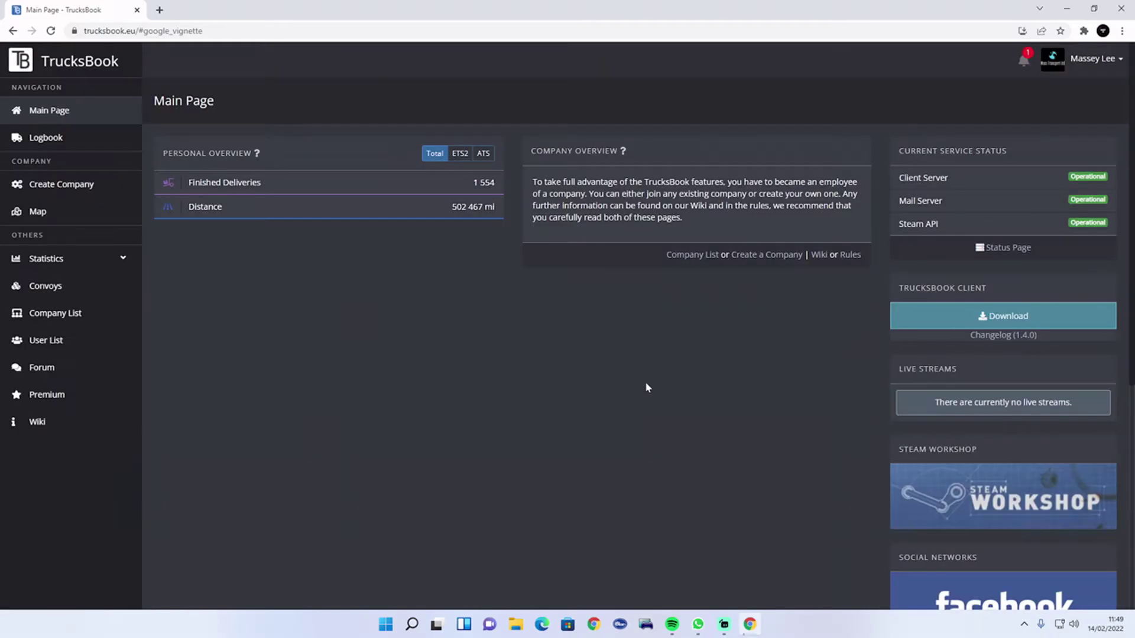
{"action": "left_click", "coordinate": [999, 318]}
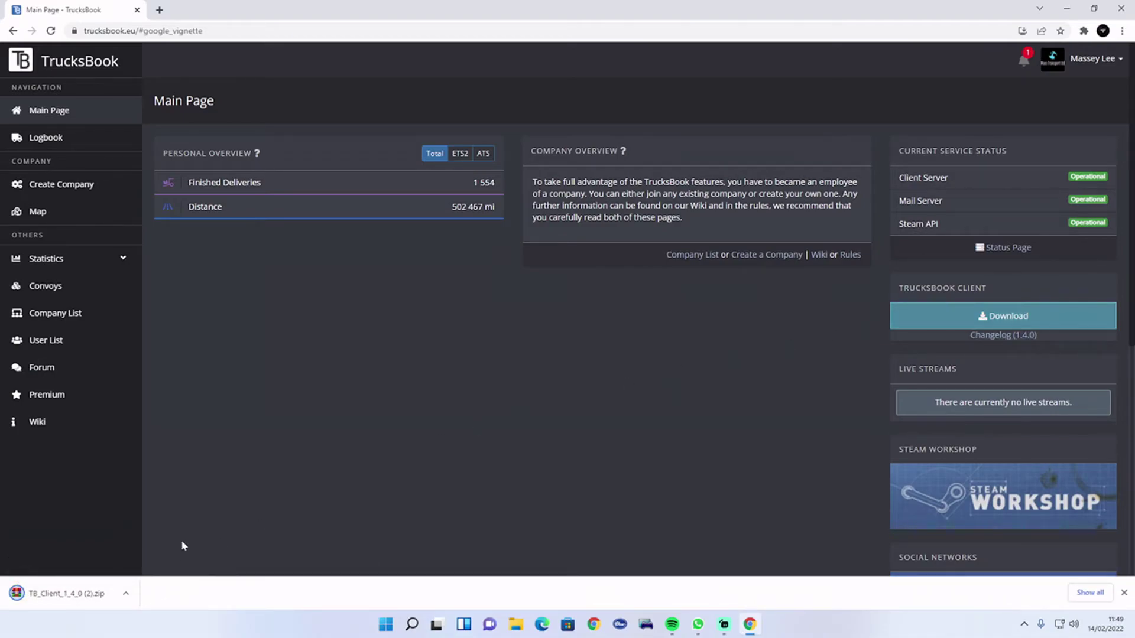
{"action": "left_click", "coordinate": [134, 598]}
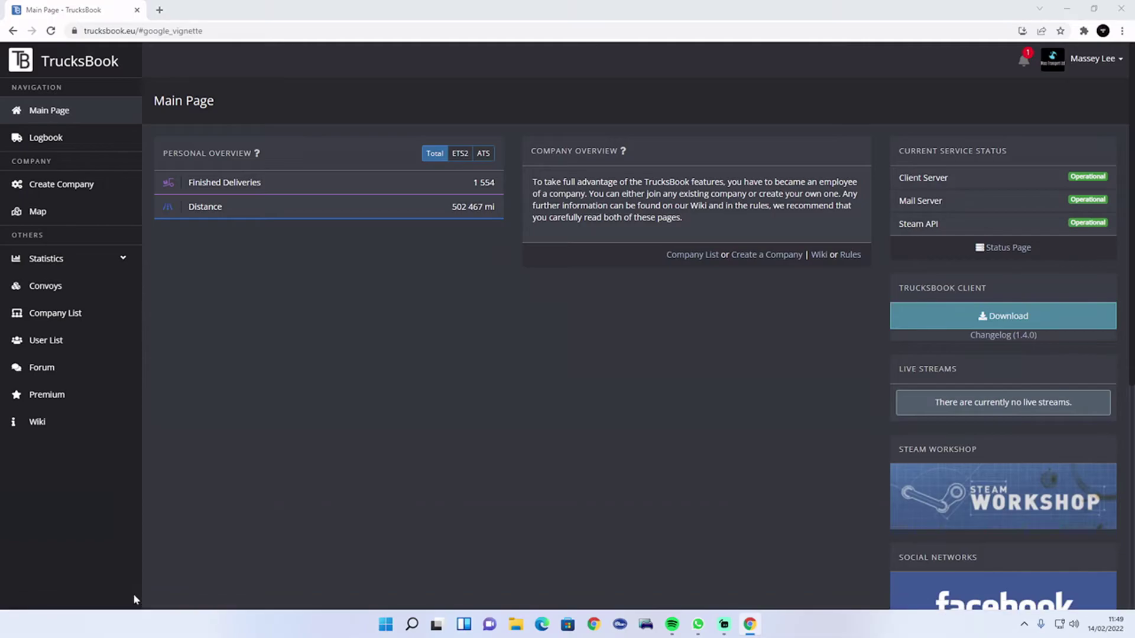
Run setup_1.4.0.exe from the archive in English, then close the WinRAR window.
{"action": "left_click", "coordinate": [793, 121]}
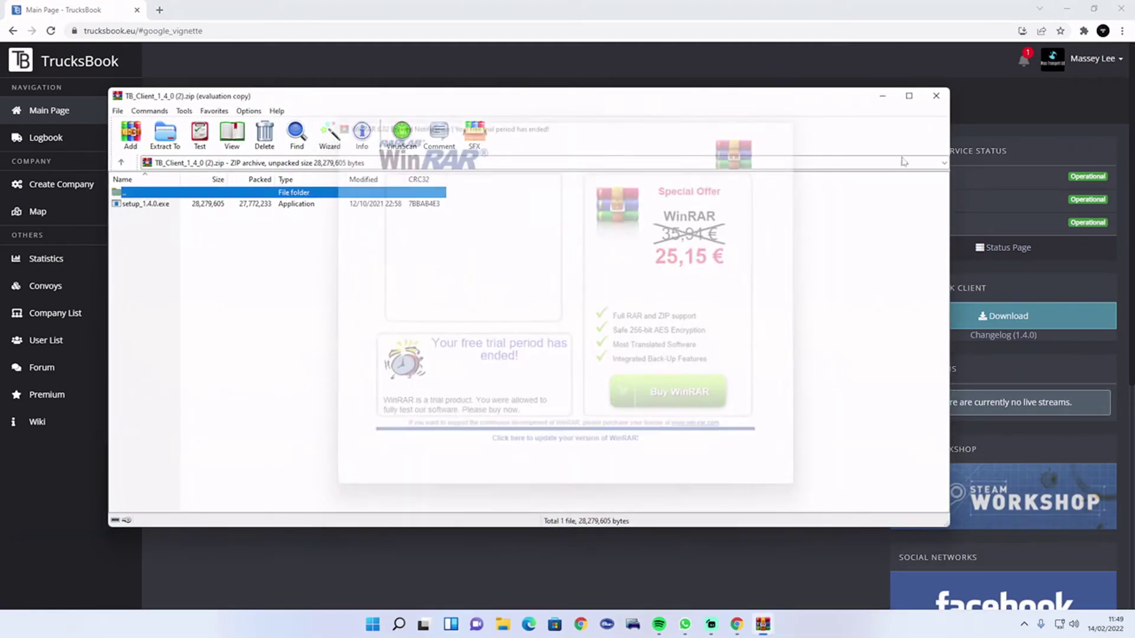
{"action": "double_click", "coordinate": [189, 205]}
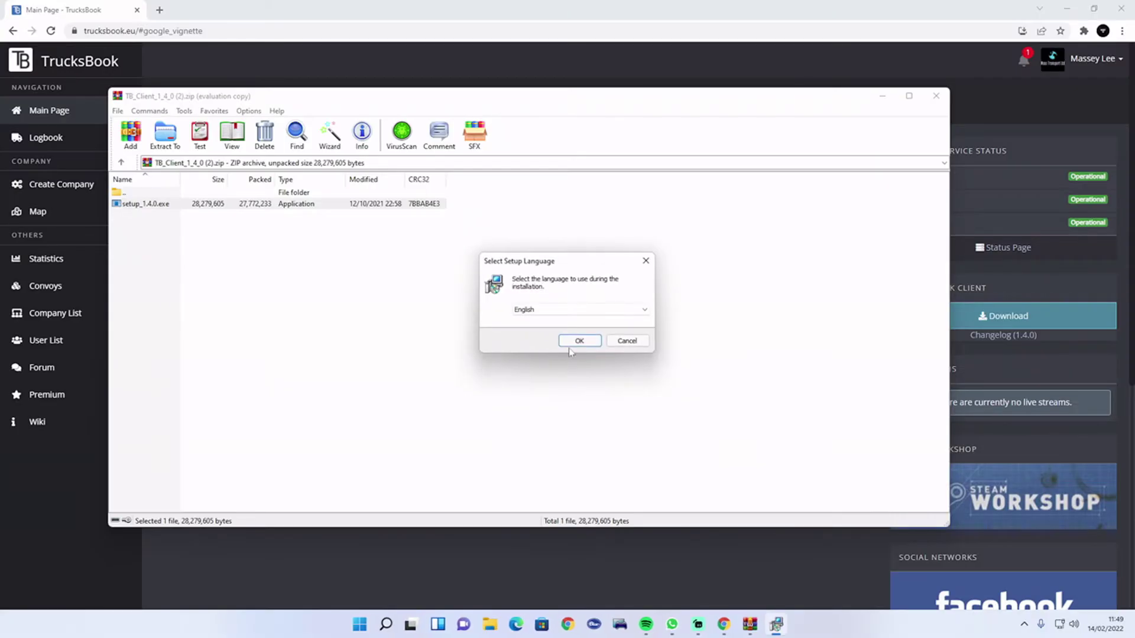
{"action": "left_click", "coordinate": [582, 343]}
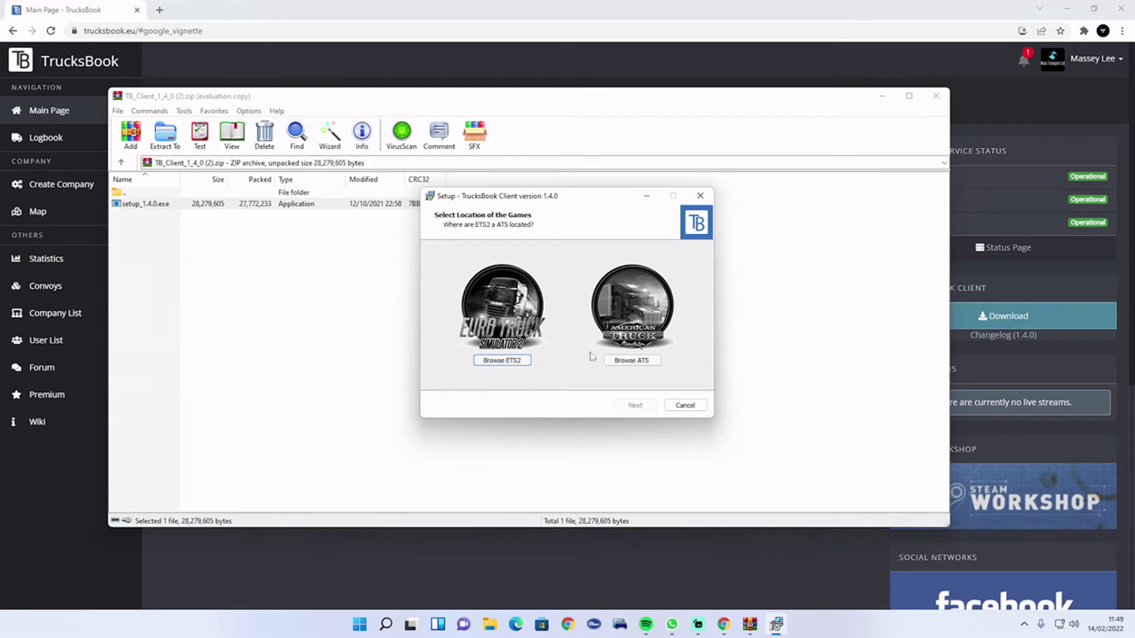
{"action": "left_click", "coordinate": [943, 97]}
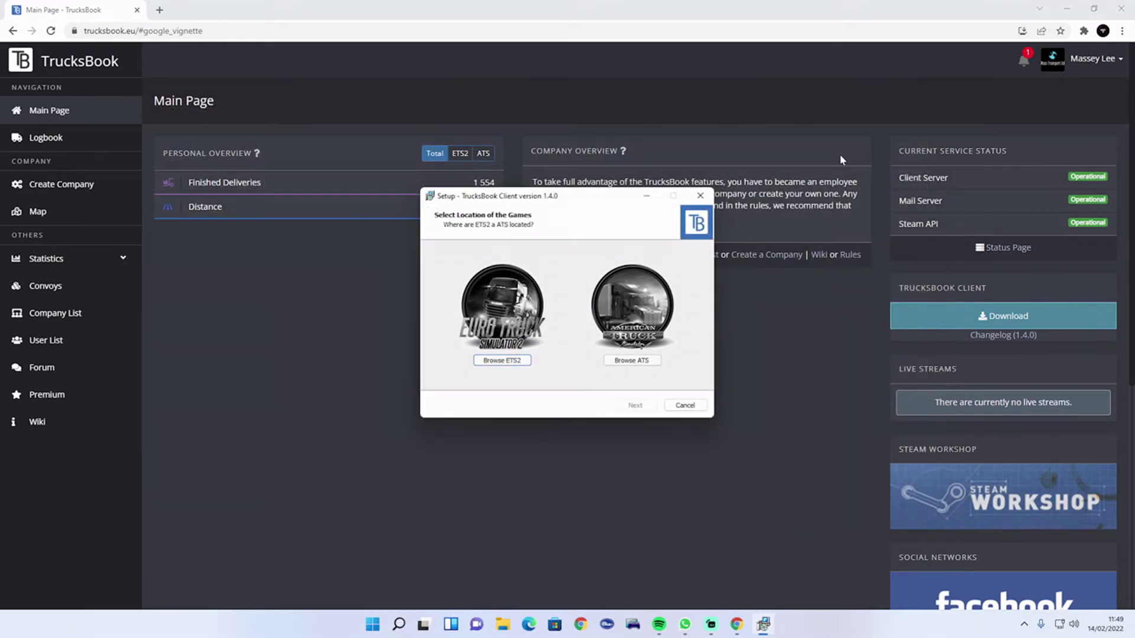
Set the ETS2 game location to eurotrucks2 in E:\SteamLibrary\steamapps\common\Euro Truck Simulator 2\bin\win_x64.
{"action": "left_click", "coordinate": [1067, 10]}
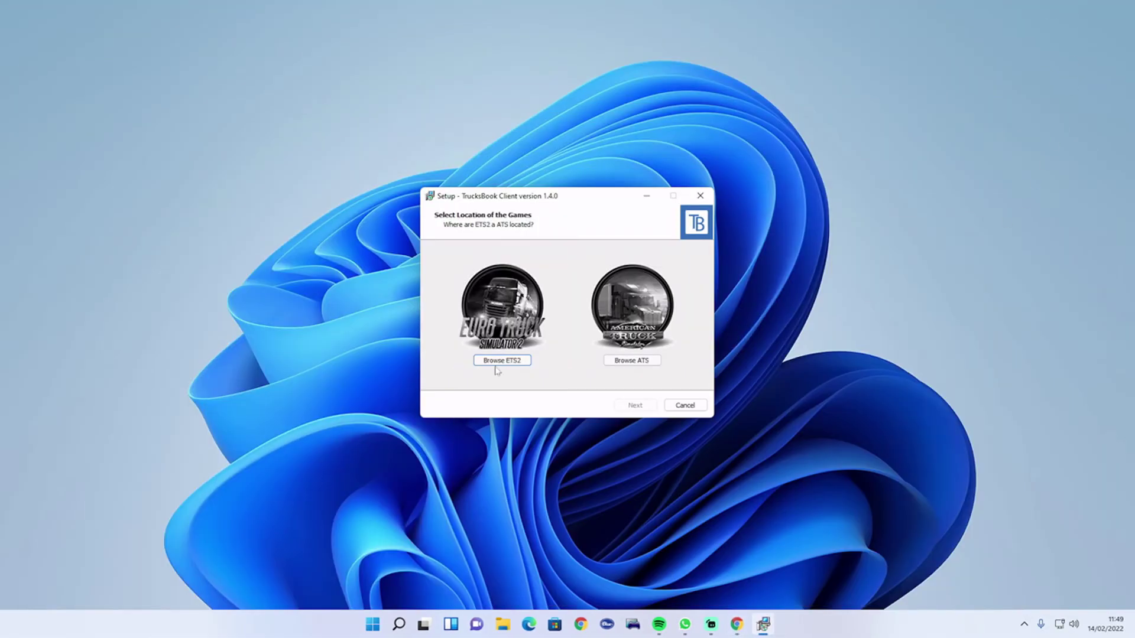
{"action": "left_click", "coordinate": [525, 364]}
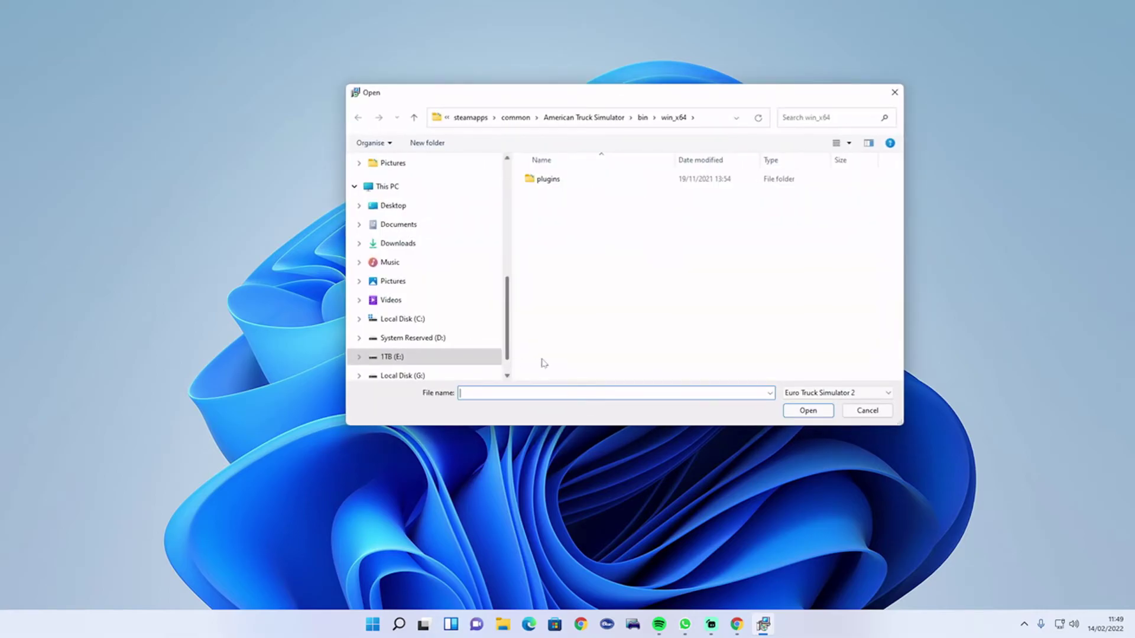
{"action": "left_click", "coordinate": [422, 361]}
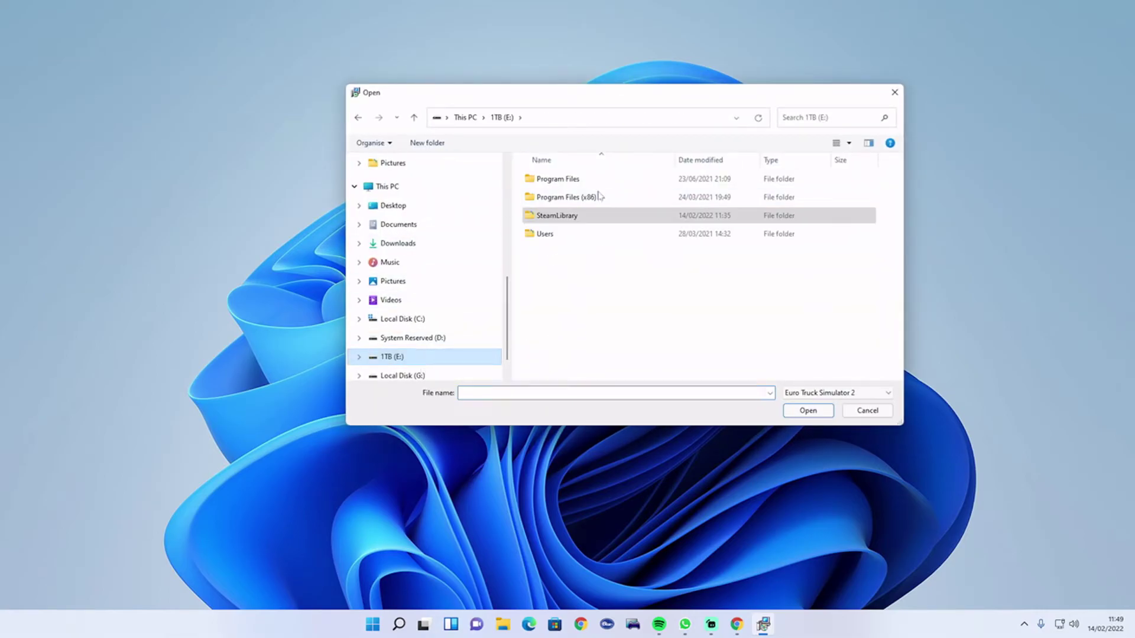
{"action": "double_click", "coordinate": [582, 217]}
{"action": "double_click", "coordinate": [568, 184]}
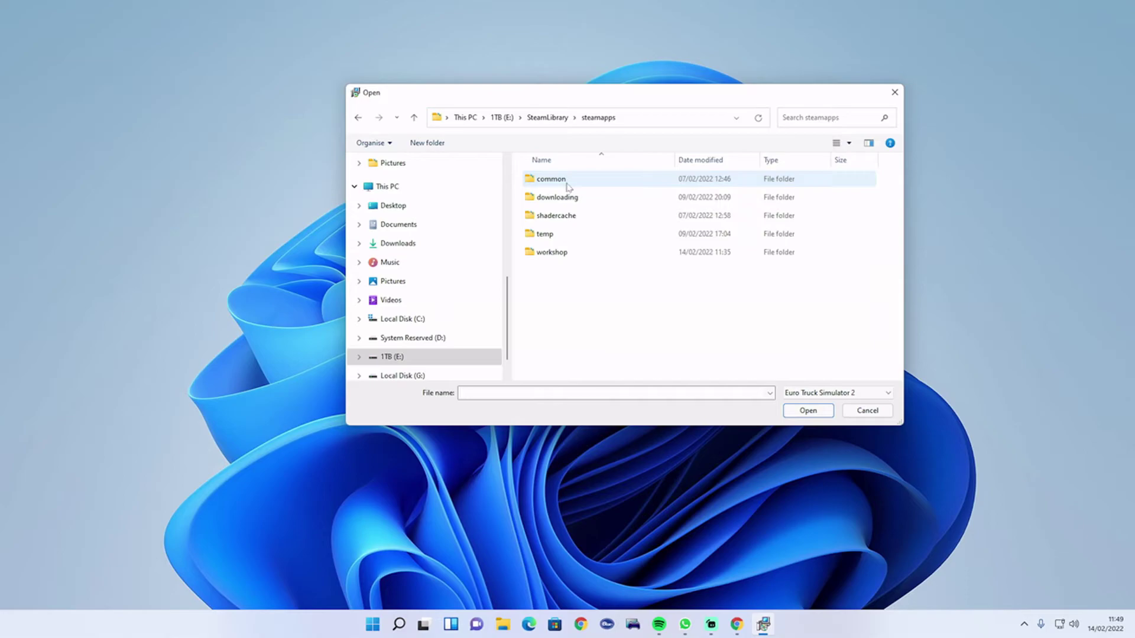
{"action": "double_click", "coordinate": [567, 184]}
{"action": "double_click", "coordinate": [569, 215]}
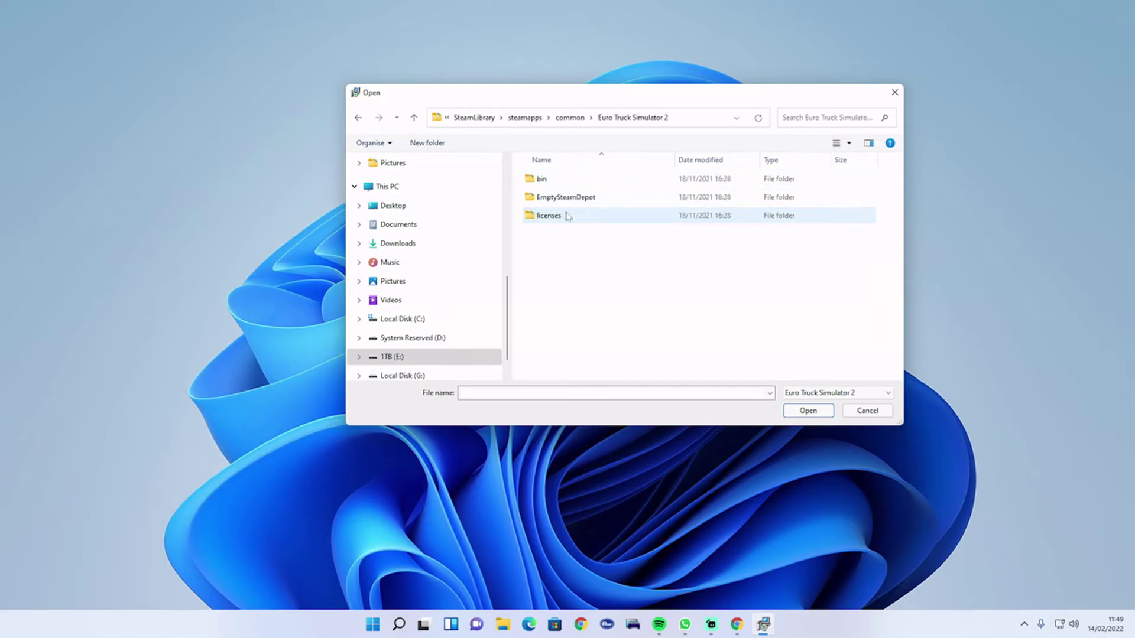
{"action": "double_click", "coordinate": [562, 181]}
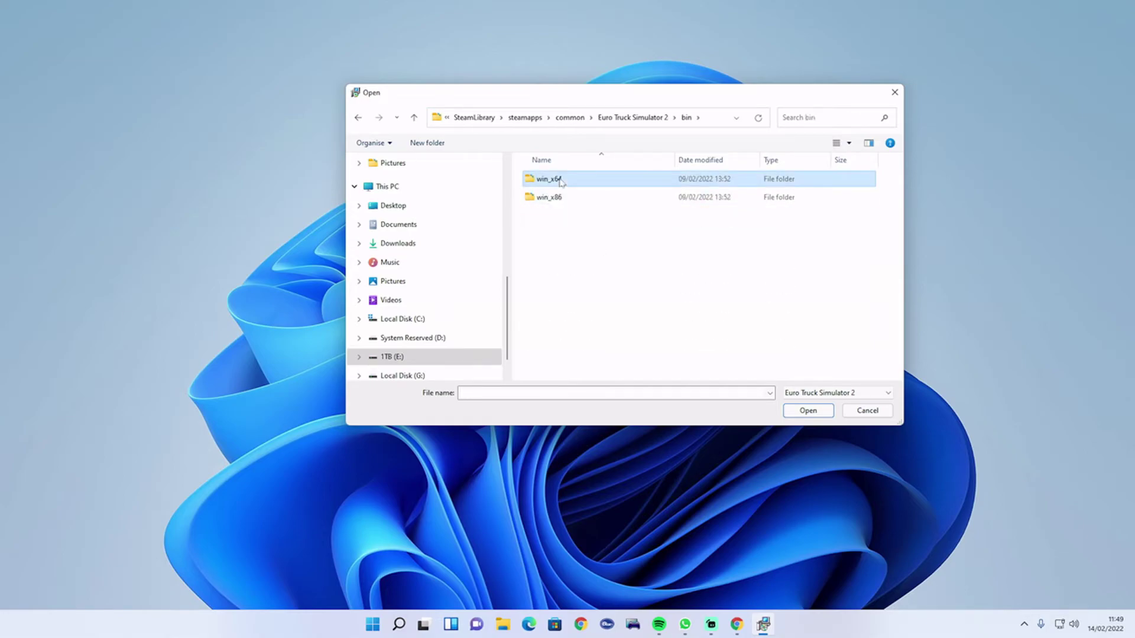
{"action": "double_click", "coordinate": [562, 182]}
{"action": "left_click", "coordinate": [562, 203]}
{"action": "left_click", "coordinate": [808, 410]}
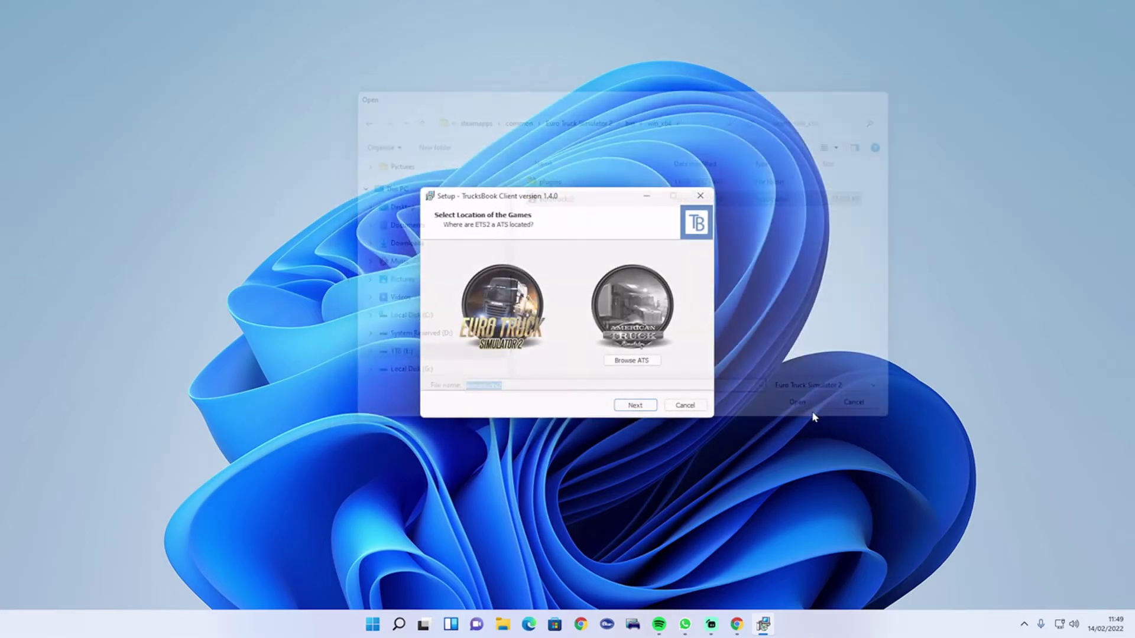
Set the ATS game location to amtrucks in E:\SteamLibrary\steamapps\common\American Truck Simulator\bin\win_x64.
{"action": "left_click", "coordinate": [624, 320]}
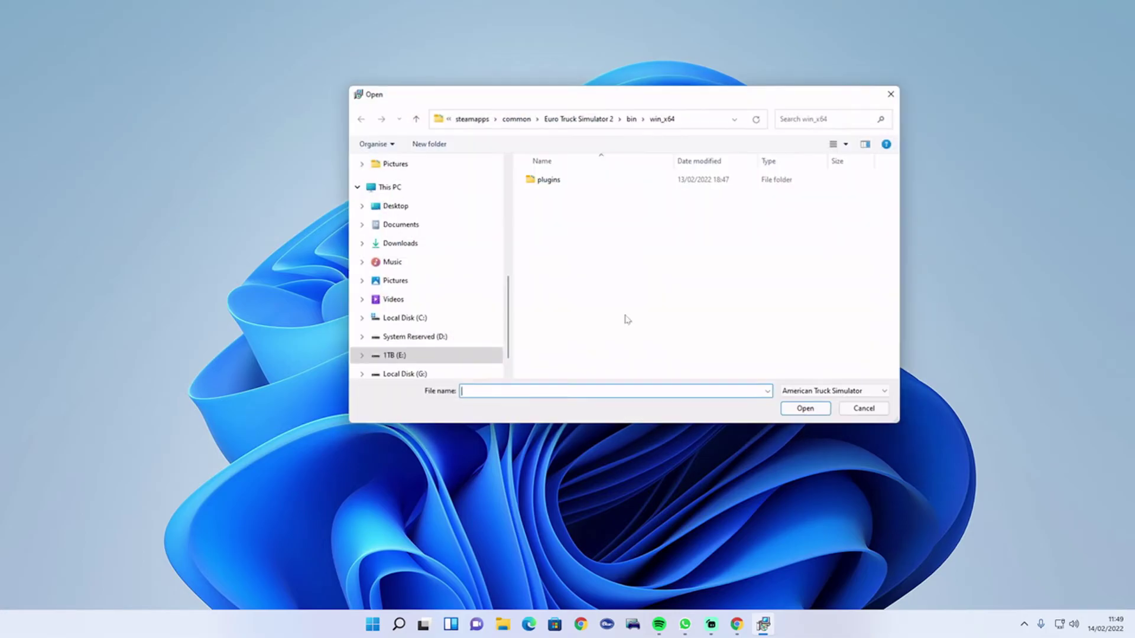
{"action": "left_click", "coordinate": [424, 355]}
{"action": "left_click", "coordinate": [583, 222]}
{"action": "double_click", "coordinate": [583, 219]}
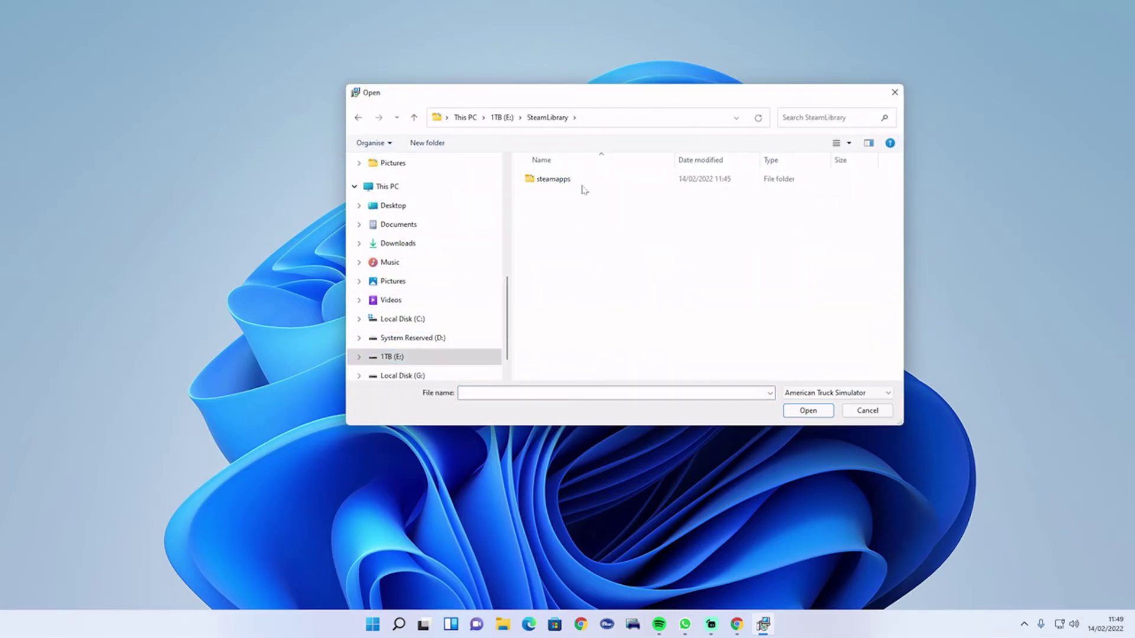
{"action": "double_click", "coordinate": [581, 183]}
{"action": "double_click", "coordinate": [583, 184]}
{"action": "double_click", "coordinate": [583, 183]}
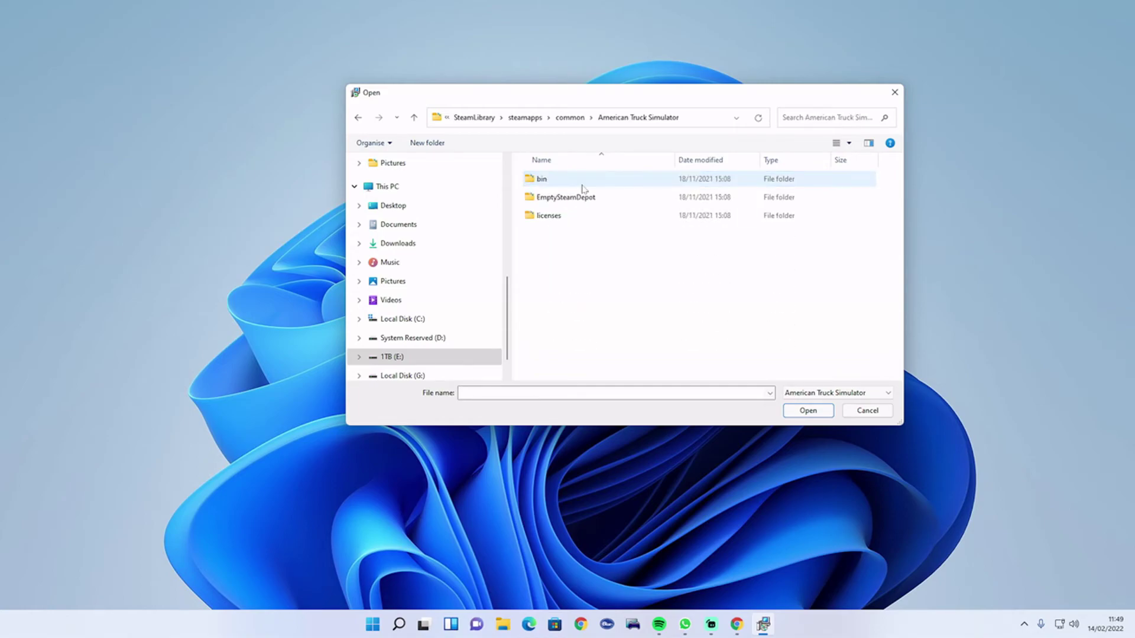
{"action": "double_click", "coordinate": [582, 185]}
{"action": "double_click", "coordinate": [581, 184]}
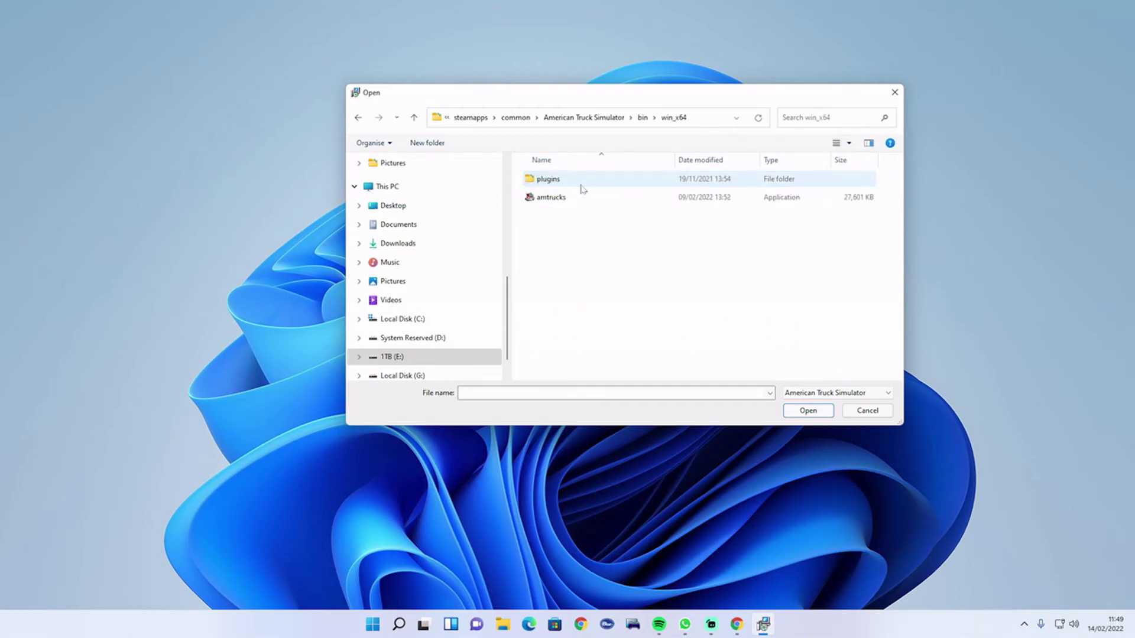
{"action": "left_click", "coordinate": [581, 197]}
{"action": "left_click", "coordinate": [807, 415]}
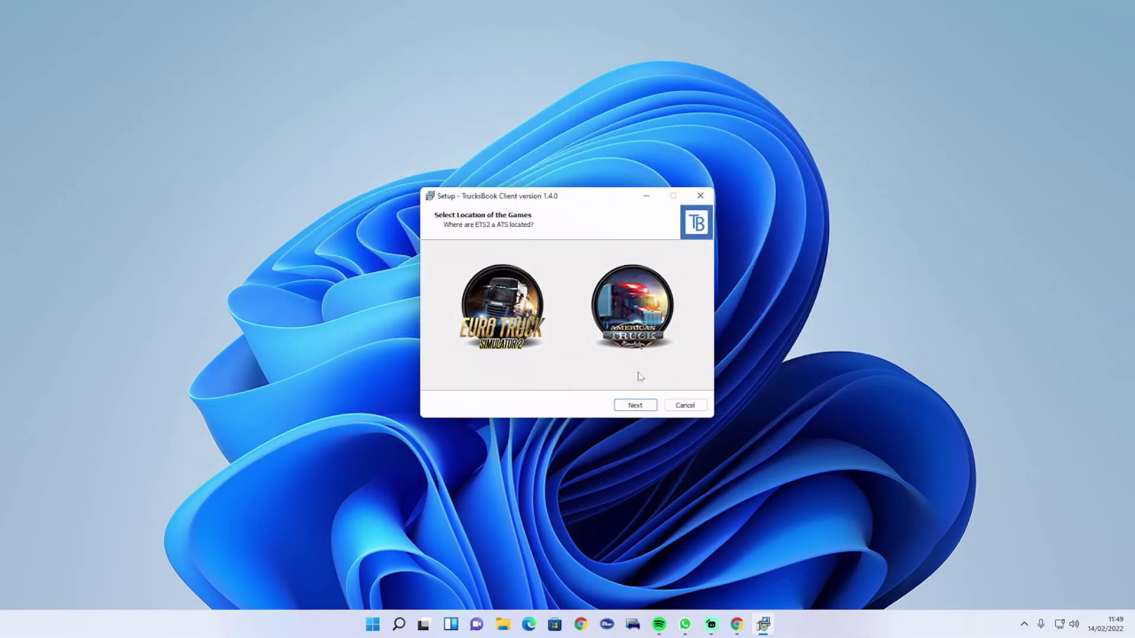
Keep the default install folder (confirming the existing one), Start Menu folder and shortcut tasks.
{"action": "left_click", "coordinate": [651, 408]}
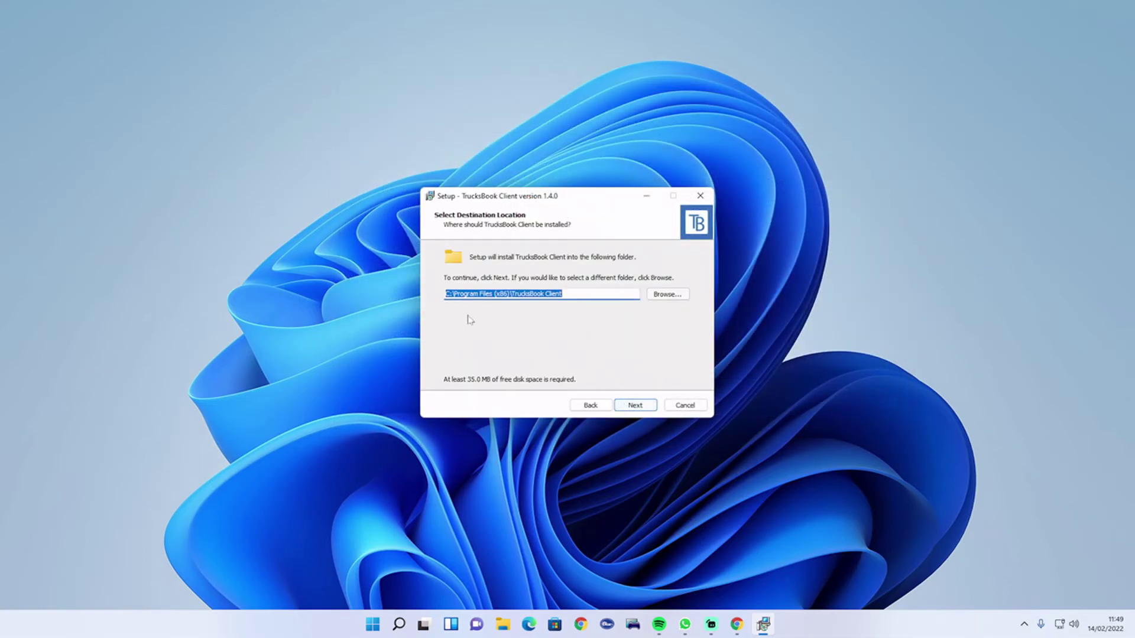
{"action": "left_click", "coordinate": [640, 406]}
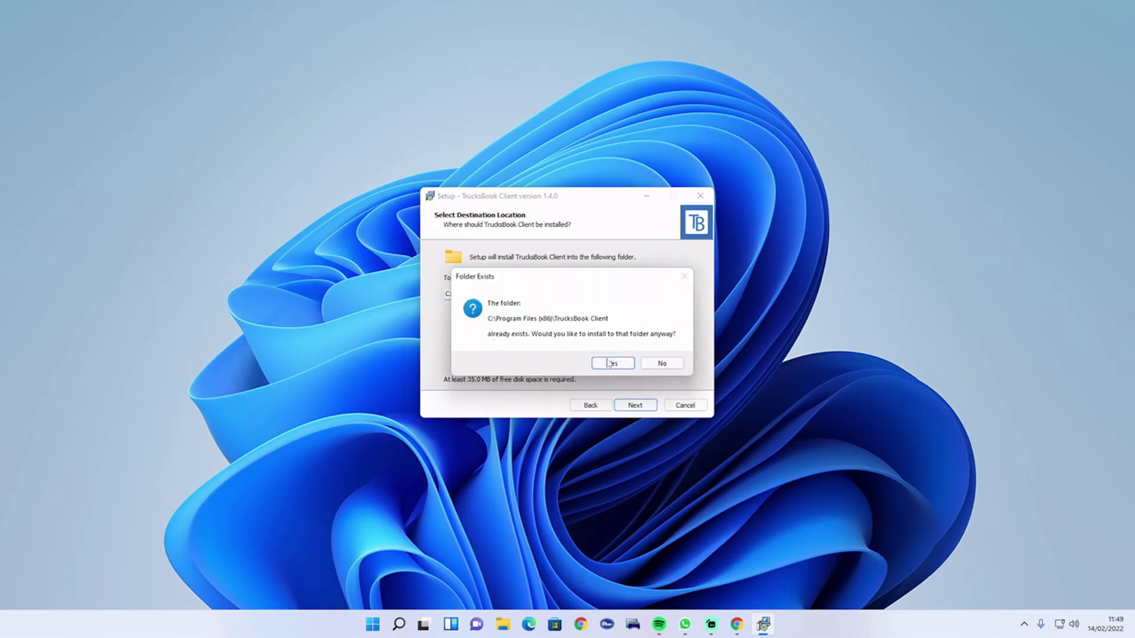
{"action": "left_click", "coordinate": [618, 364]}
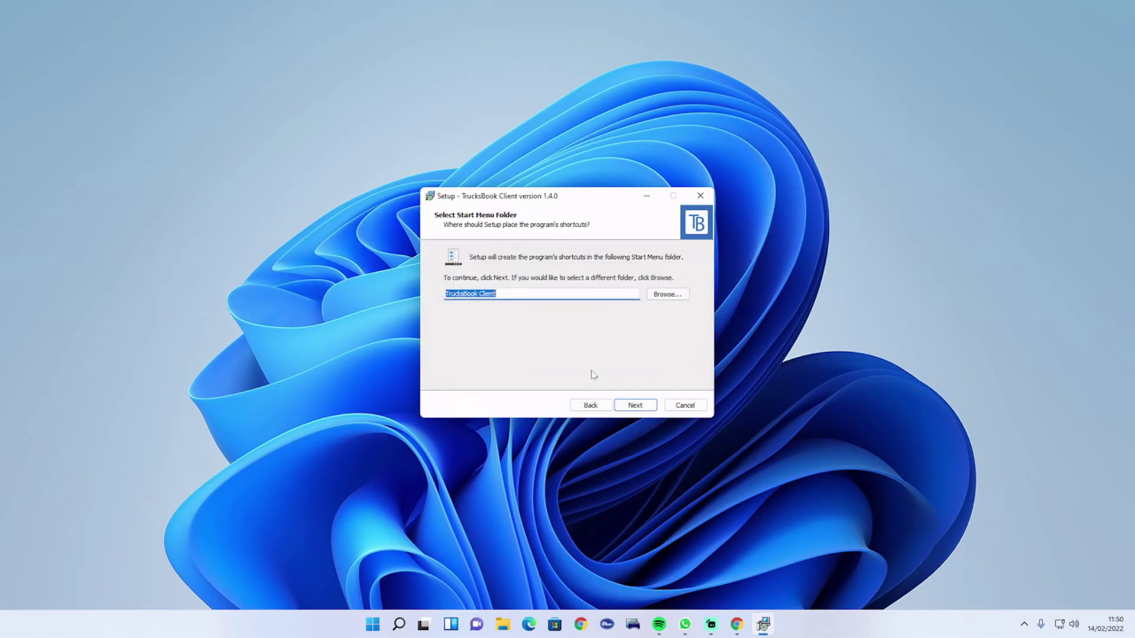
{"action": "left_click", "coordinate": [630, 406]}
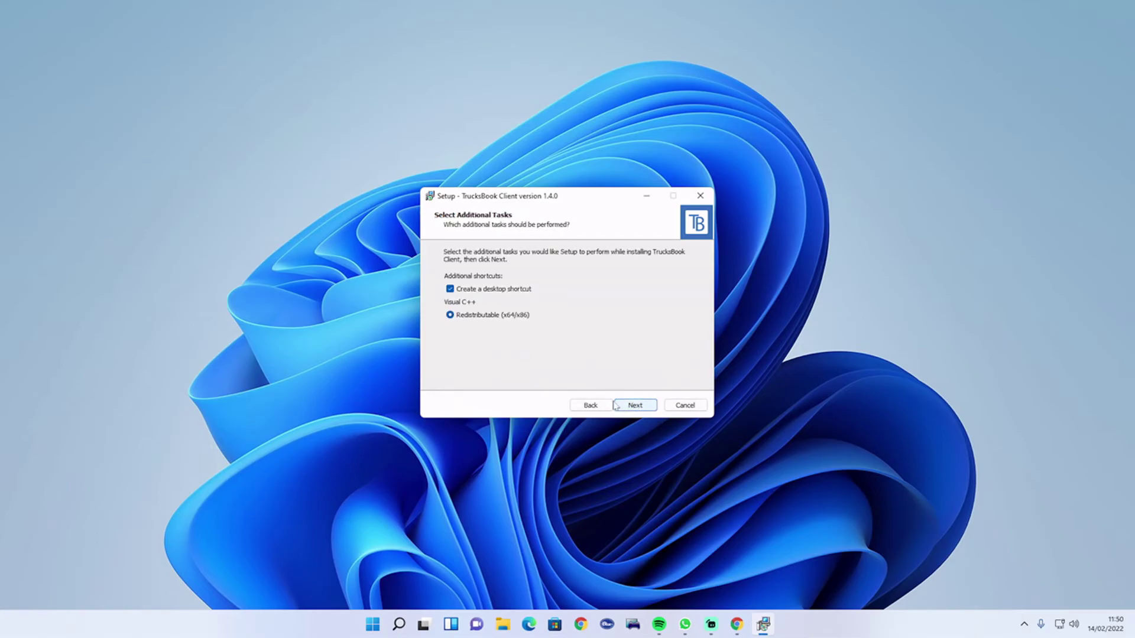
{"action": "left_click", "coordinate": [636, 406]}
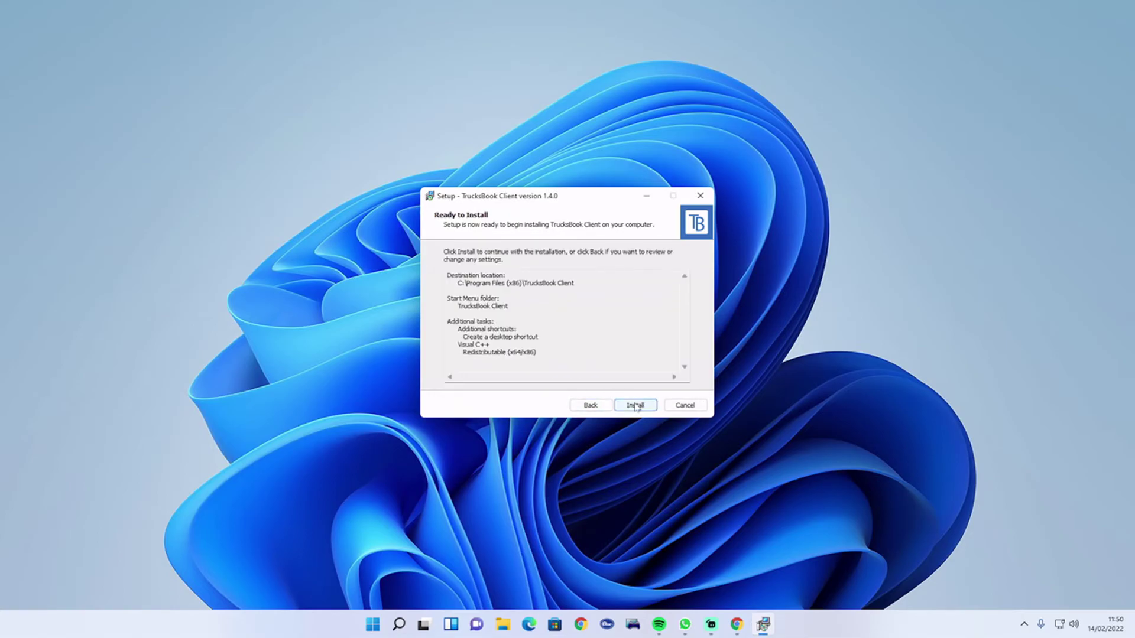
Install TrucksBook Client, finish setup launching it, and move the login window left.
{"action": "left_click", "coordinate": [634, 411]}
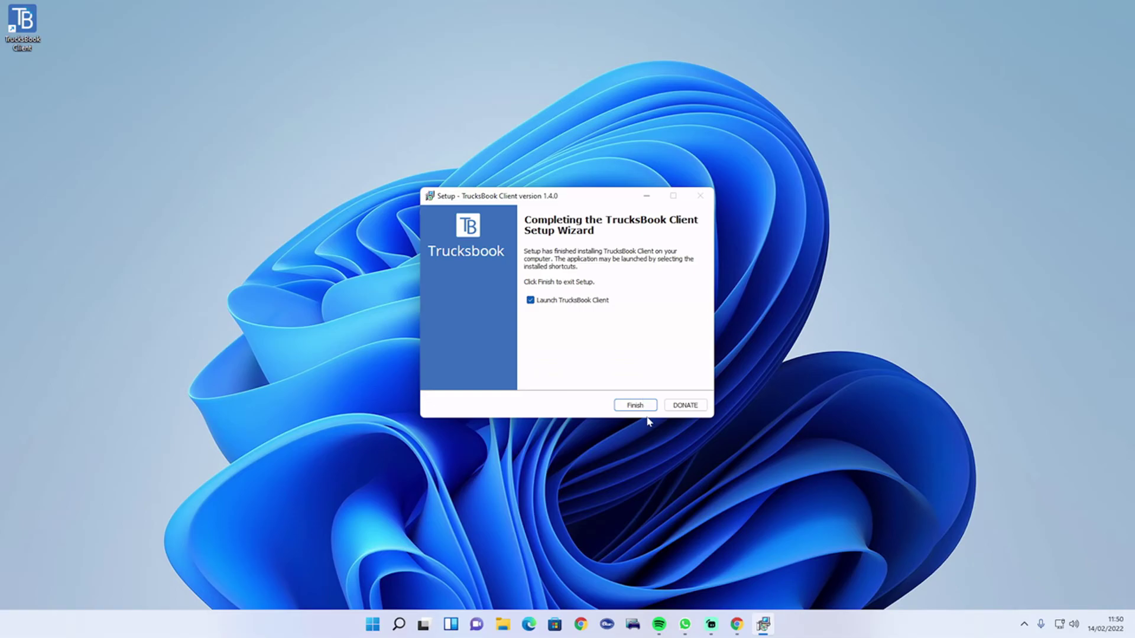
{"action": "left_click", "coordinate": [645, 410]}
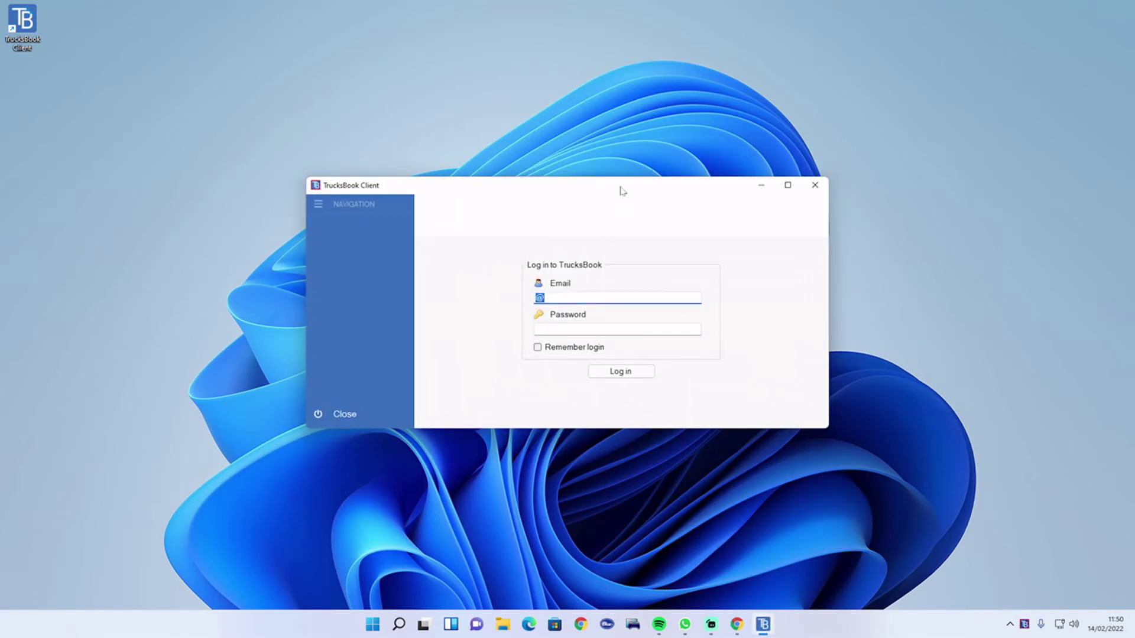
{"action": "left_click_drag", "start_coordinate": [623, 189], "coordinate": [296, 185]}
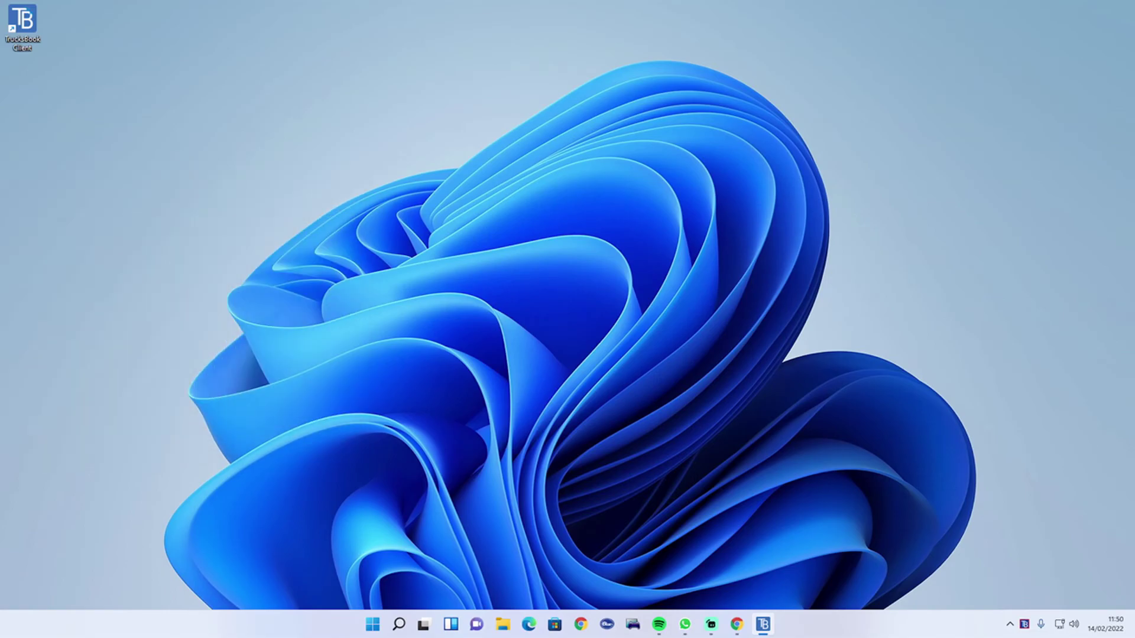